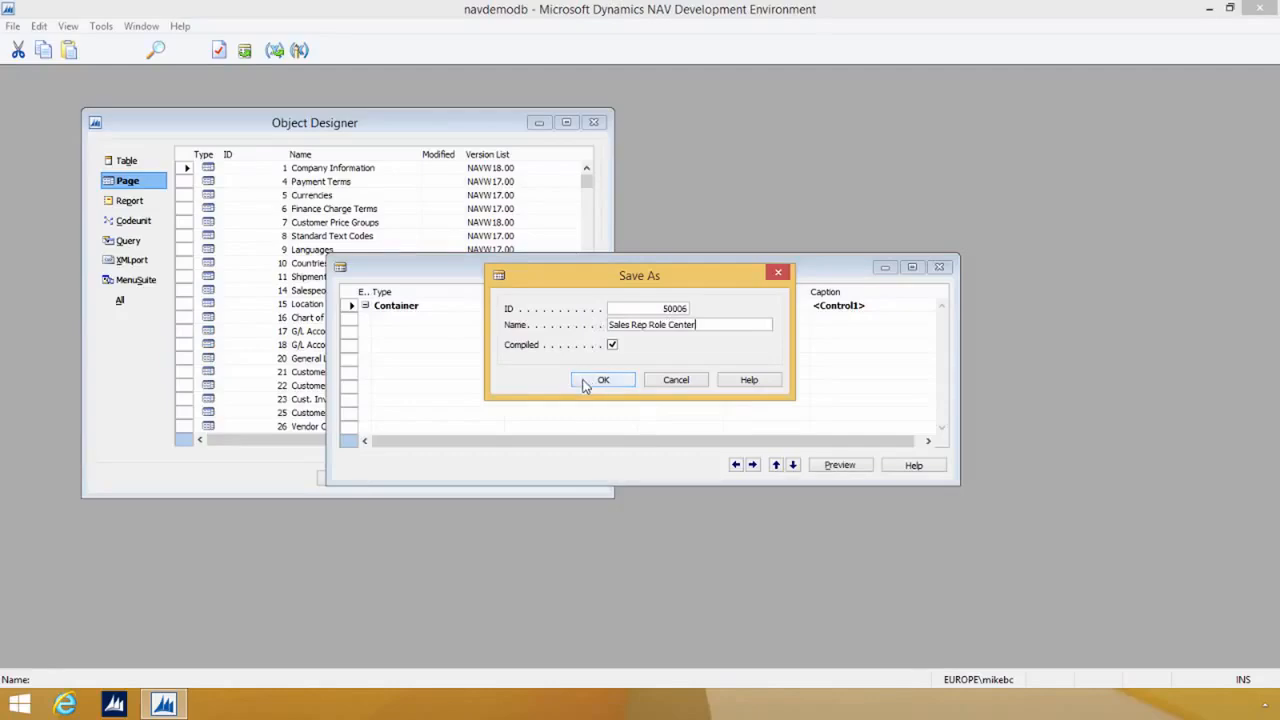
Step: Save and compile the new page as 50006 Sales Rep Role Center
left_click(586, 387)
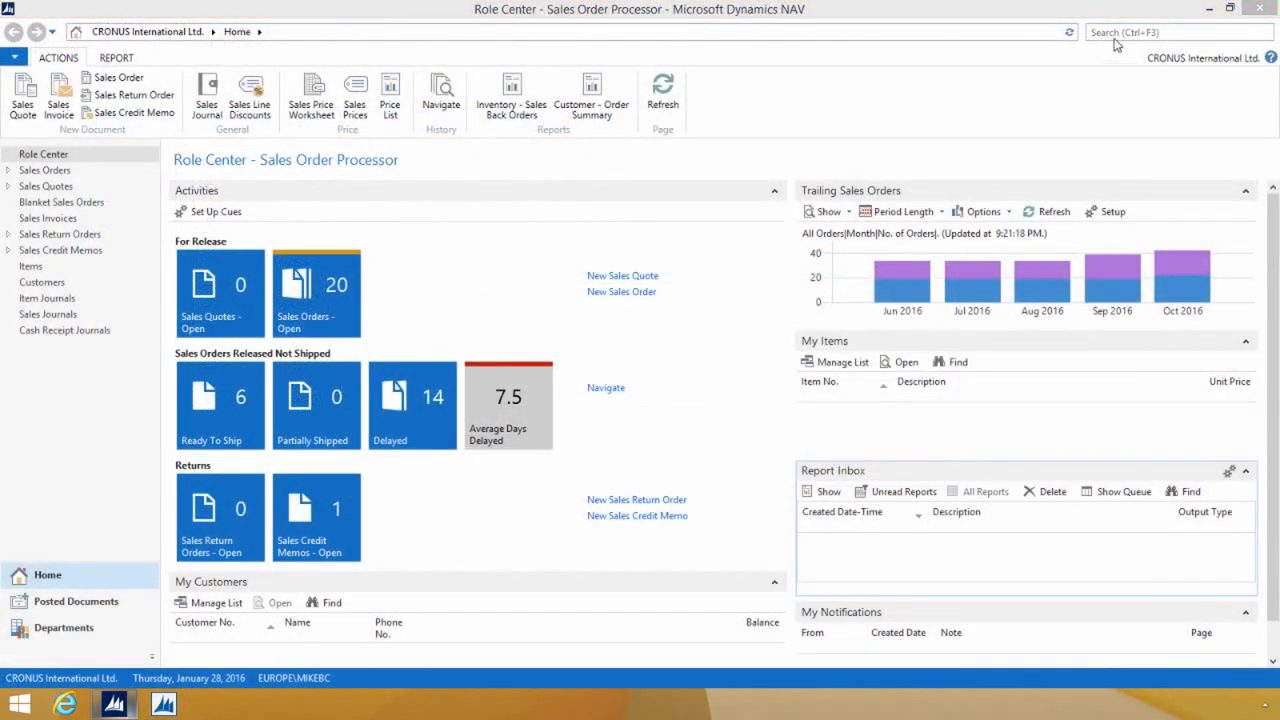
Step: Search the Microsoft Dynamics NAV client for profiles and open the Profiles list
left_click(1111, 33)
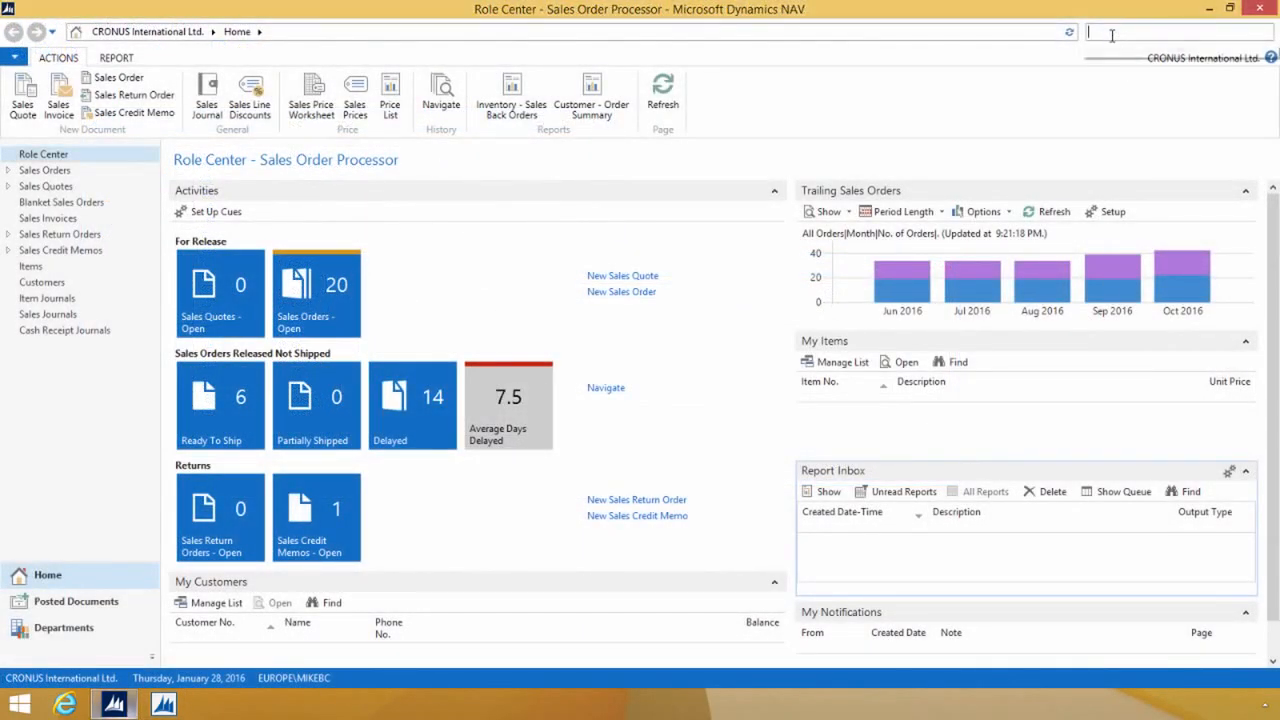
type("profiles")
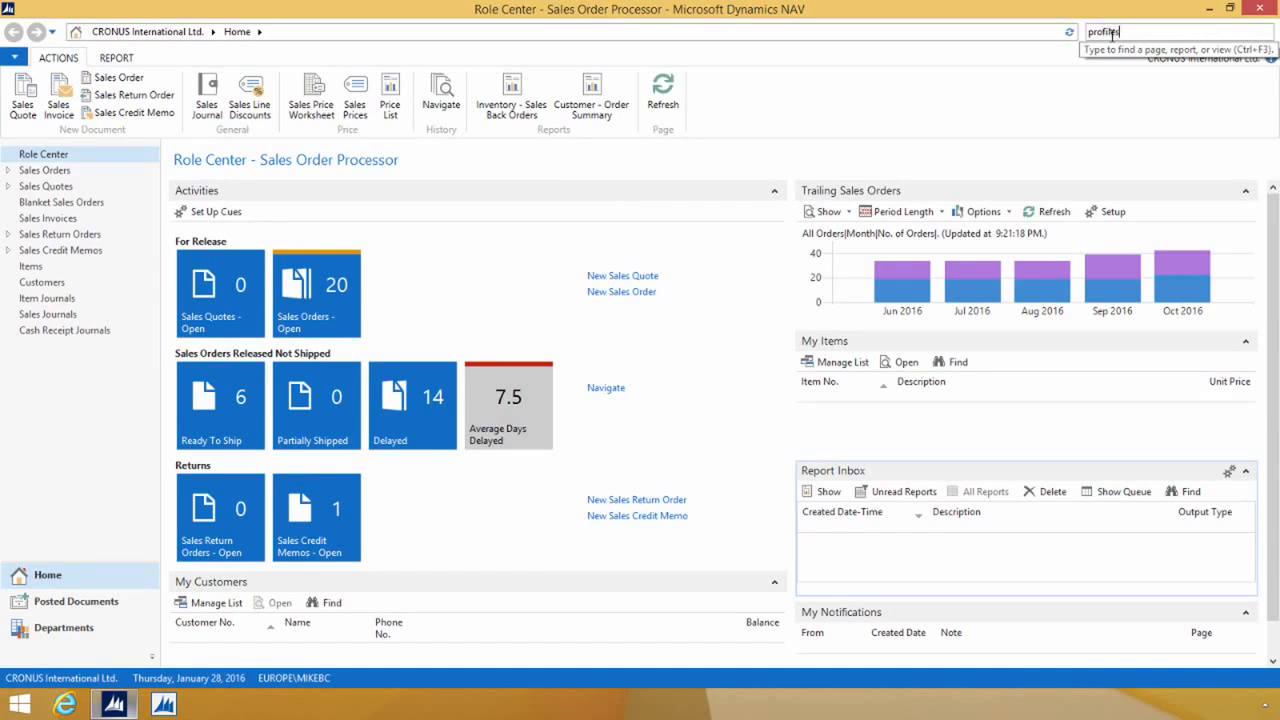
left_click(922, 52)
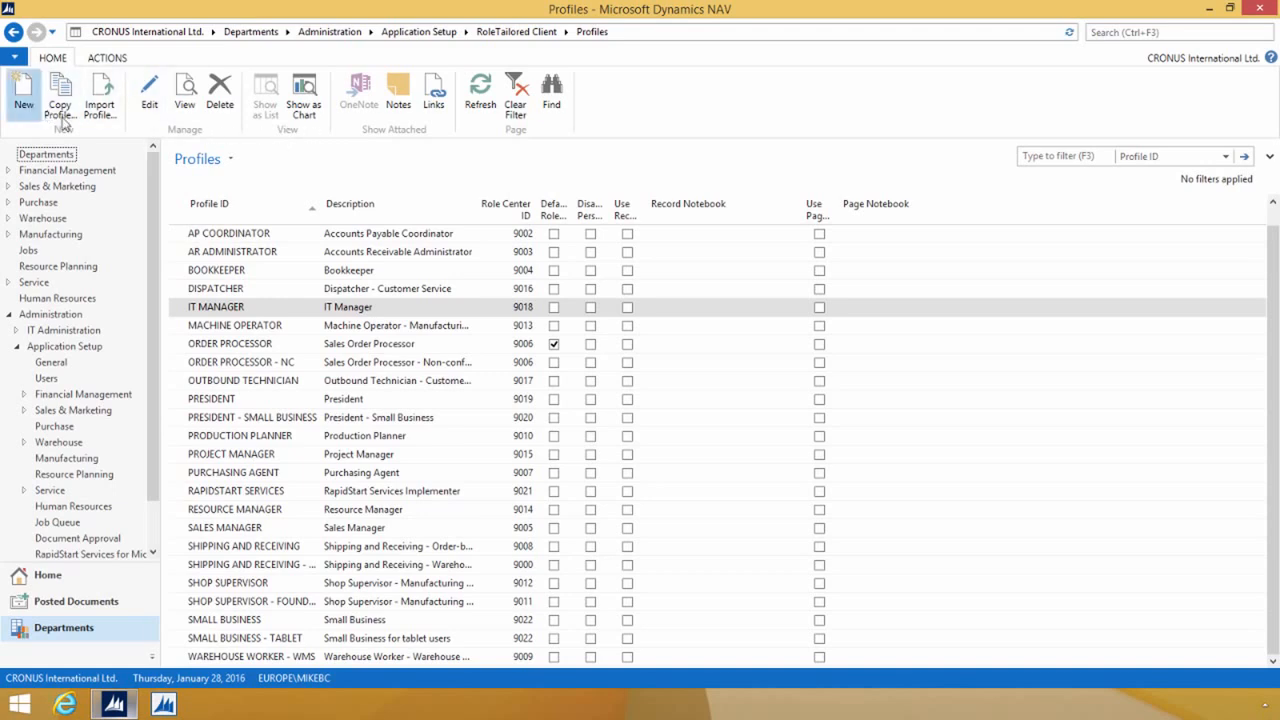
Step: Create a profile with ID SALESREP, description "My Sales Rep Rolecenter" and Role Center ID 50006
left_click(24, 95)
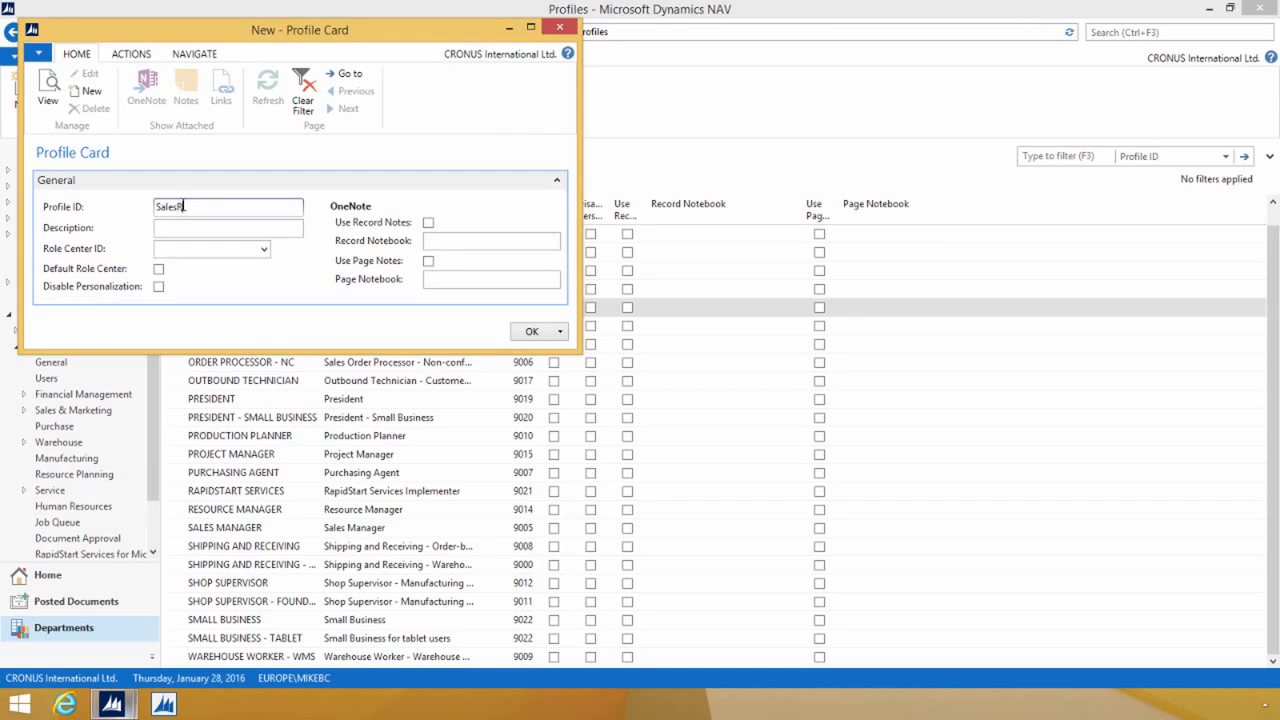
type("SalesRep")
key("Tab")
type("My")
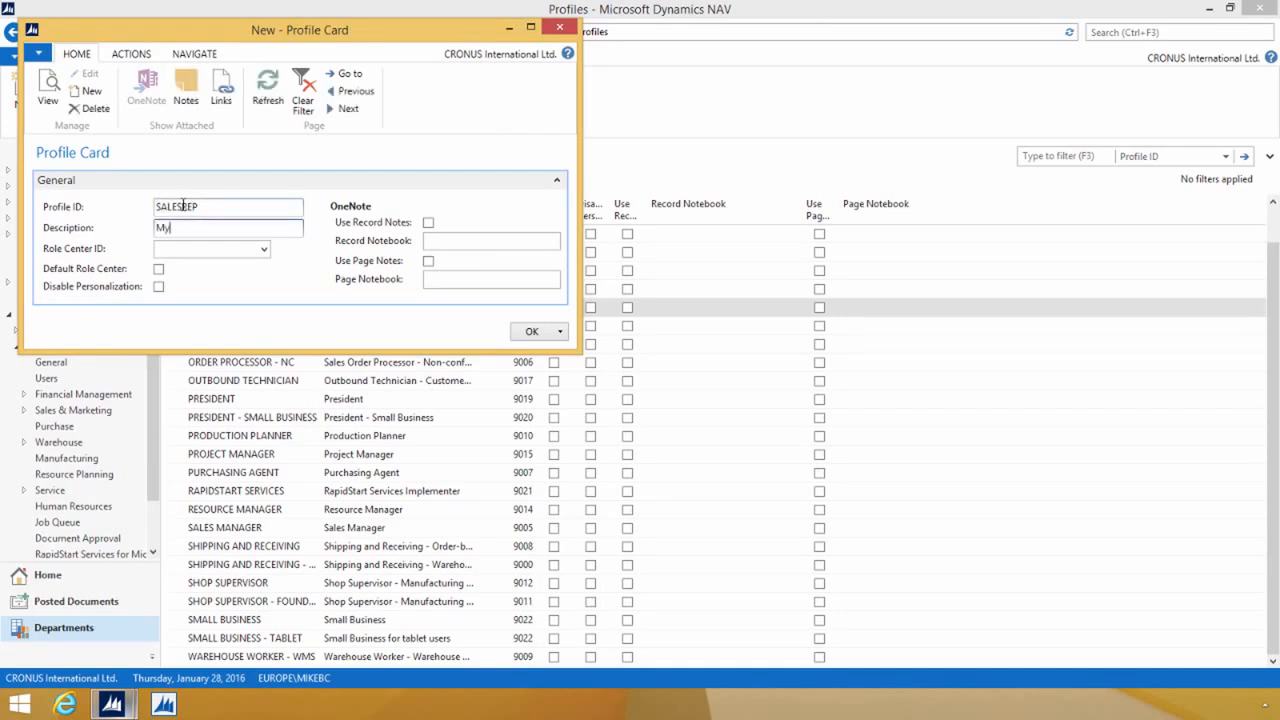
type(" Sales Rep Polecenter")
key("Tab")
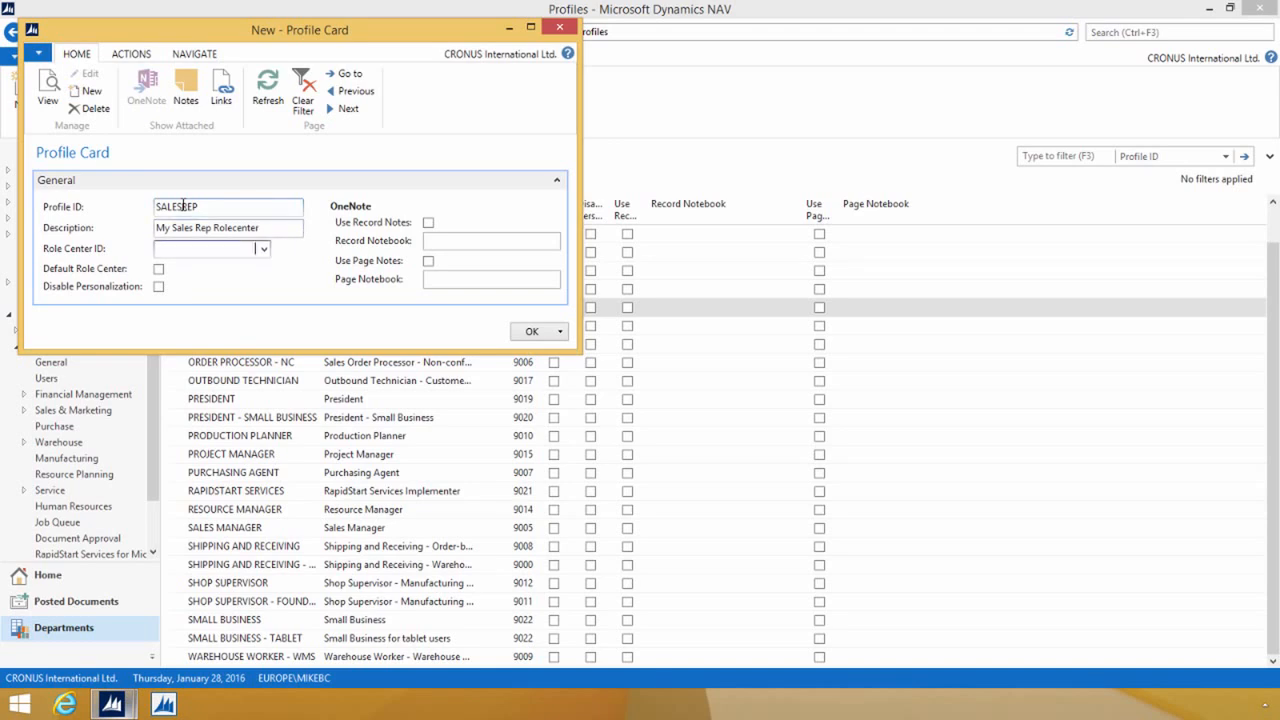
type("50006")
key("Tab")
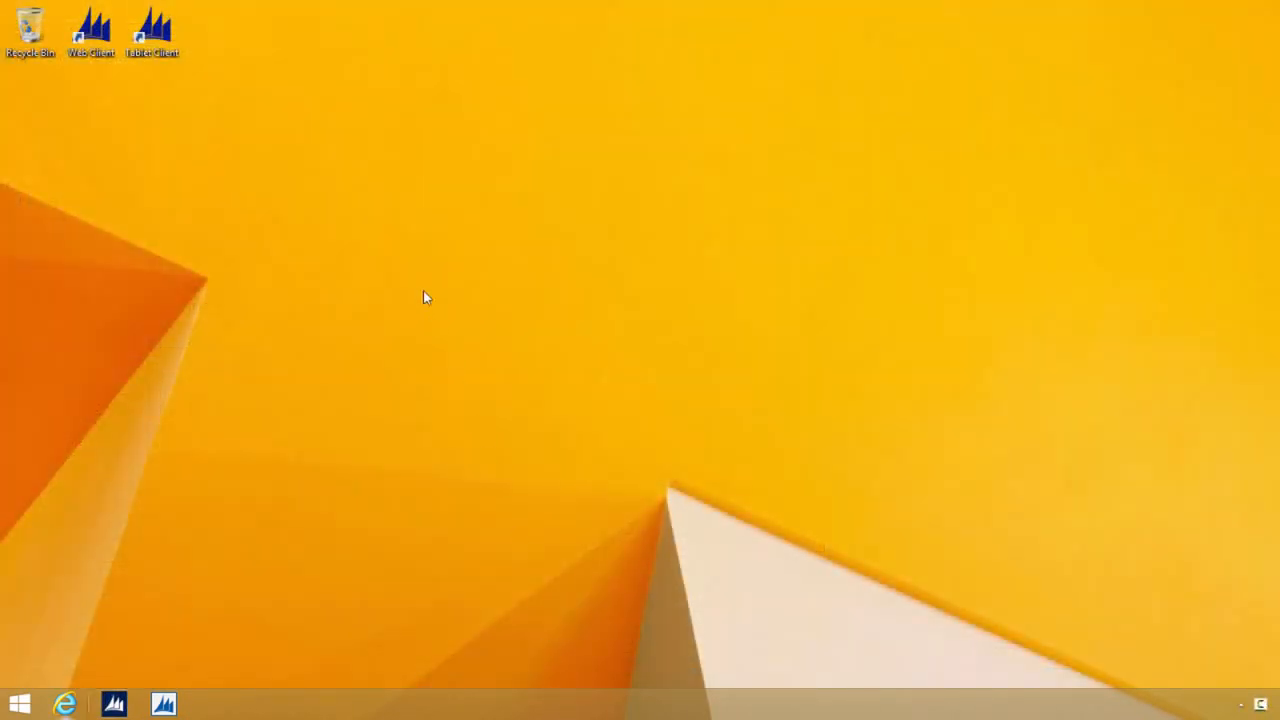
Step: Launch the Tablet Client from the desktop and inspect the extra options on its start page
double_click(152, 32)
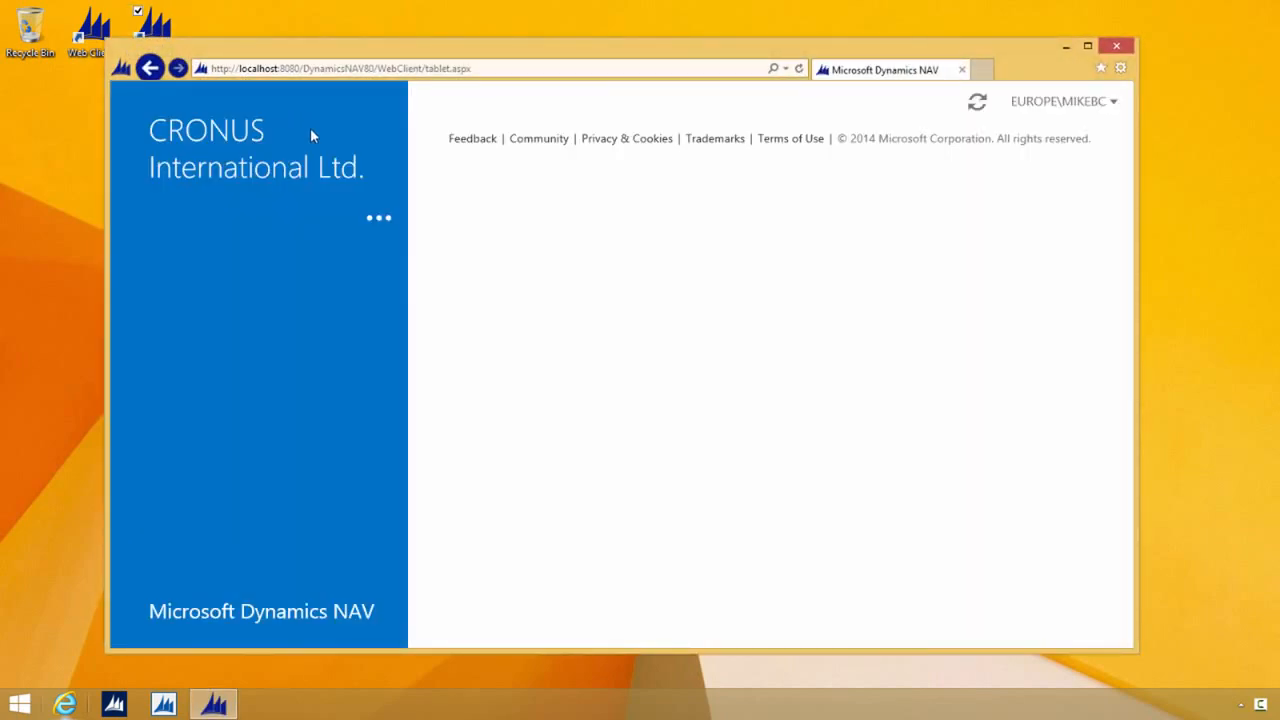
left_click(374, 218)
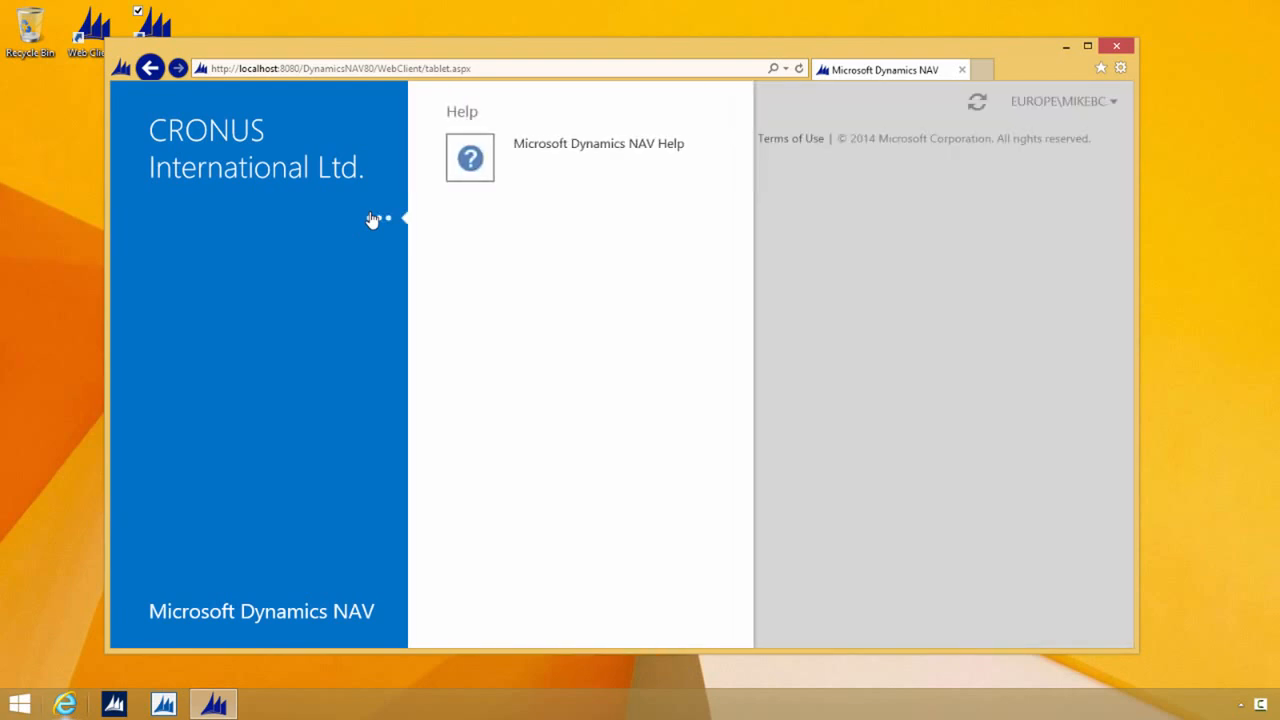
left_click(373, 218)
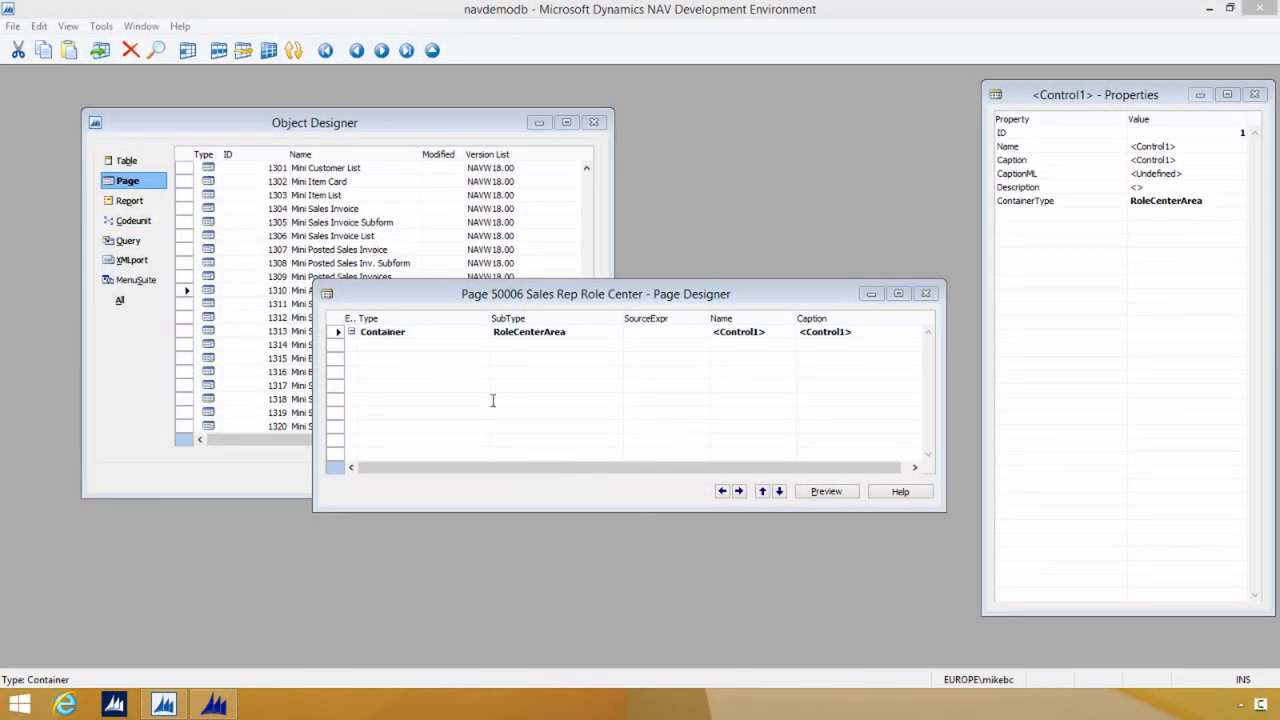
Step: Add a Group control under the RoleCenterArea container of page 50006
left_click(431, 346)
left_click(483, 345)
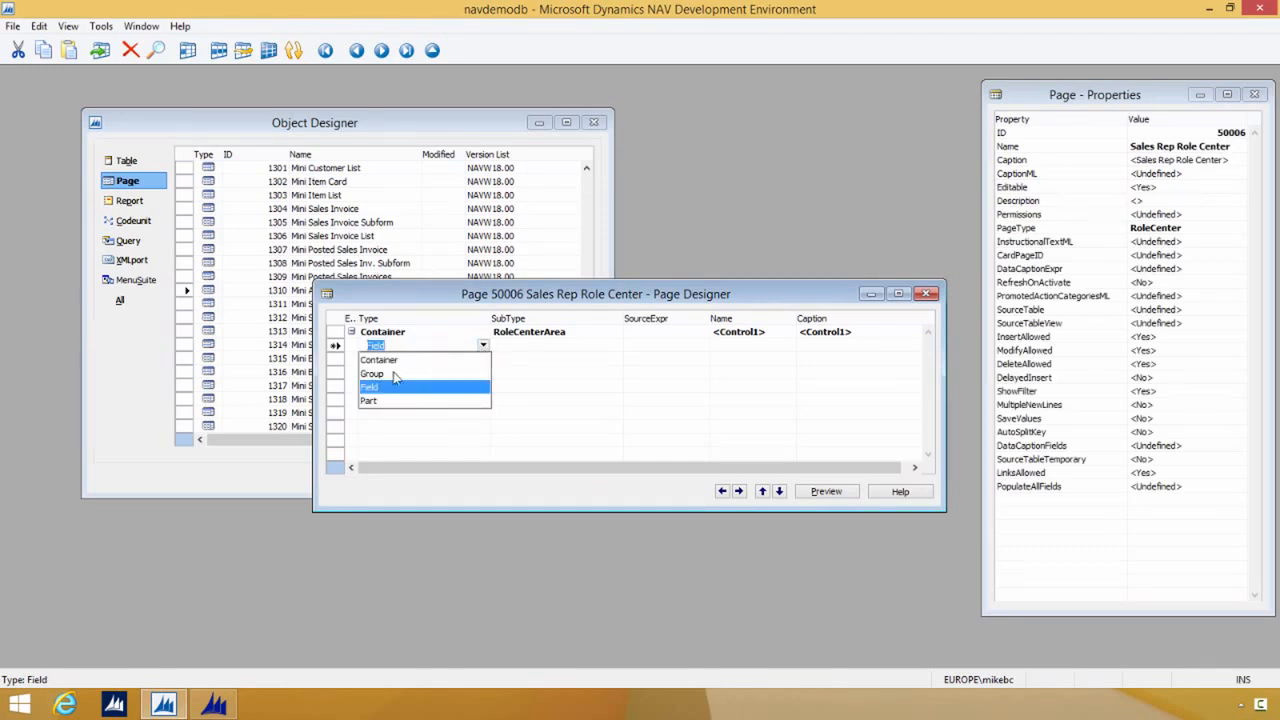
left_click(422, 373)
Step: Add a Page part inside the group and set its PagePartID to 1310 (Mini Activities)
left_click(455, 360)
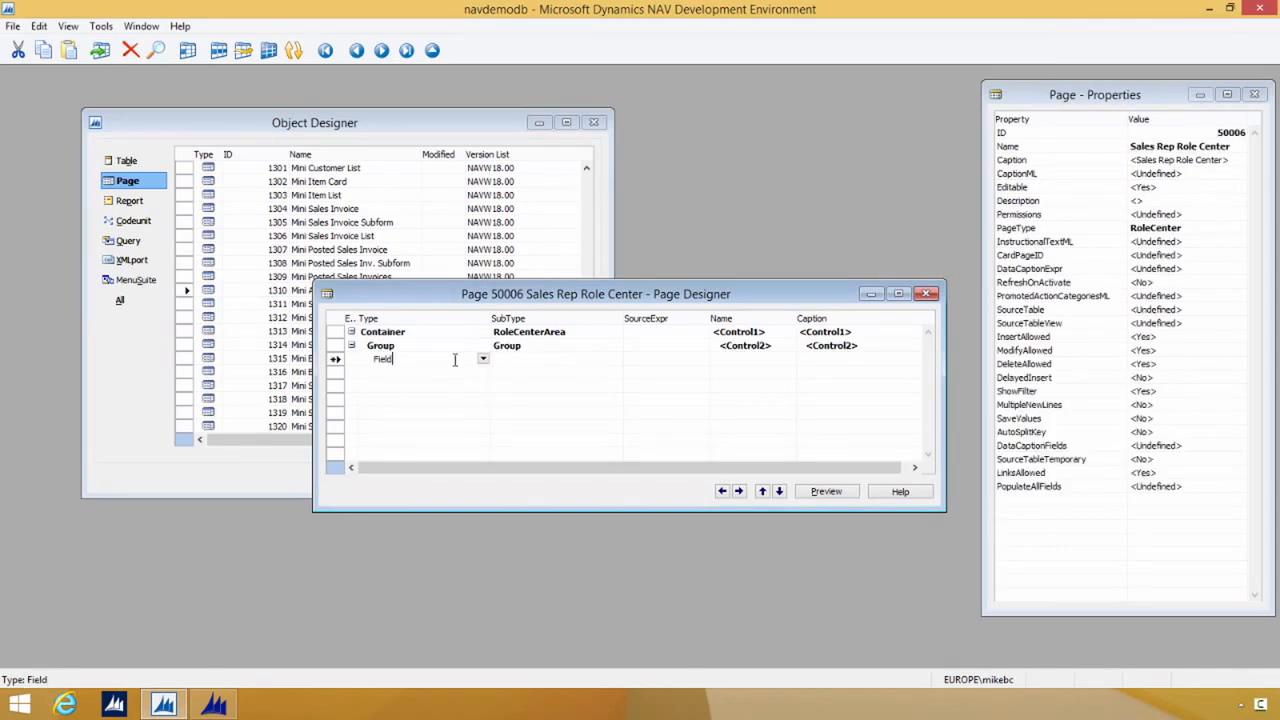
left_click(483, 359)
left_click(385, 414)
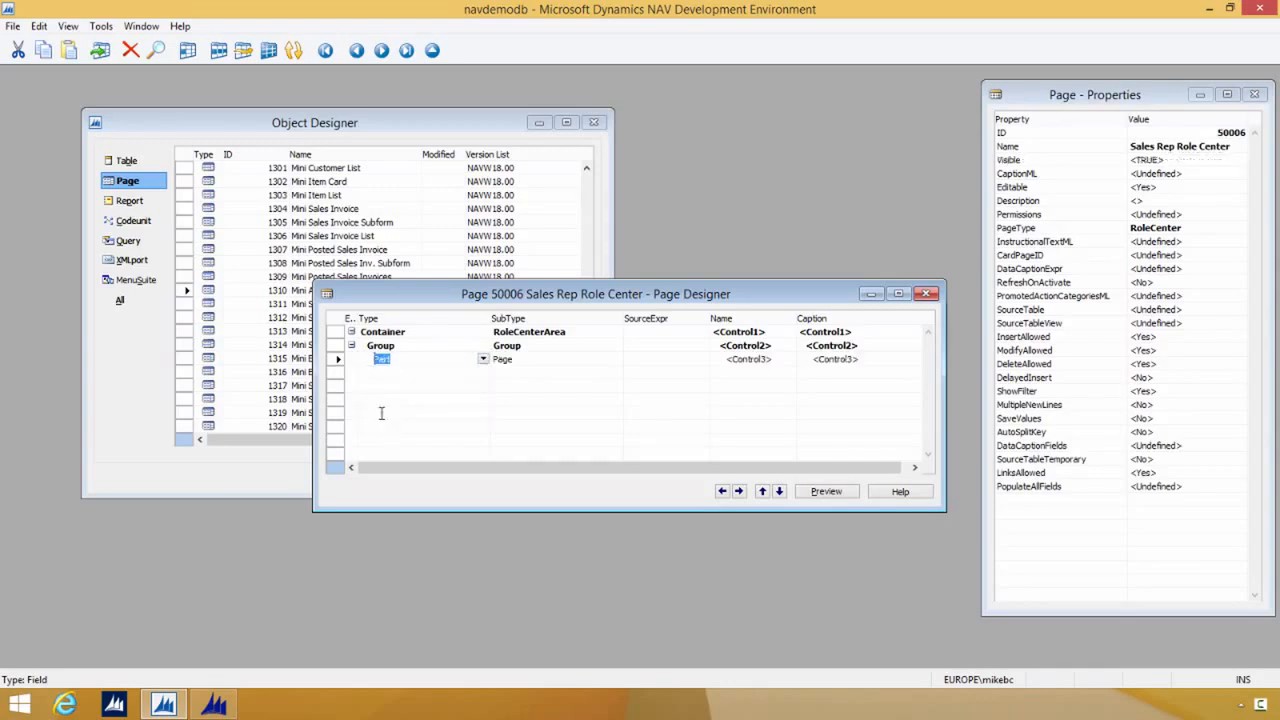
left_click(525, 357)
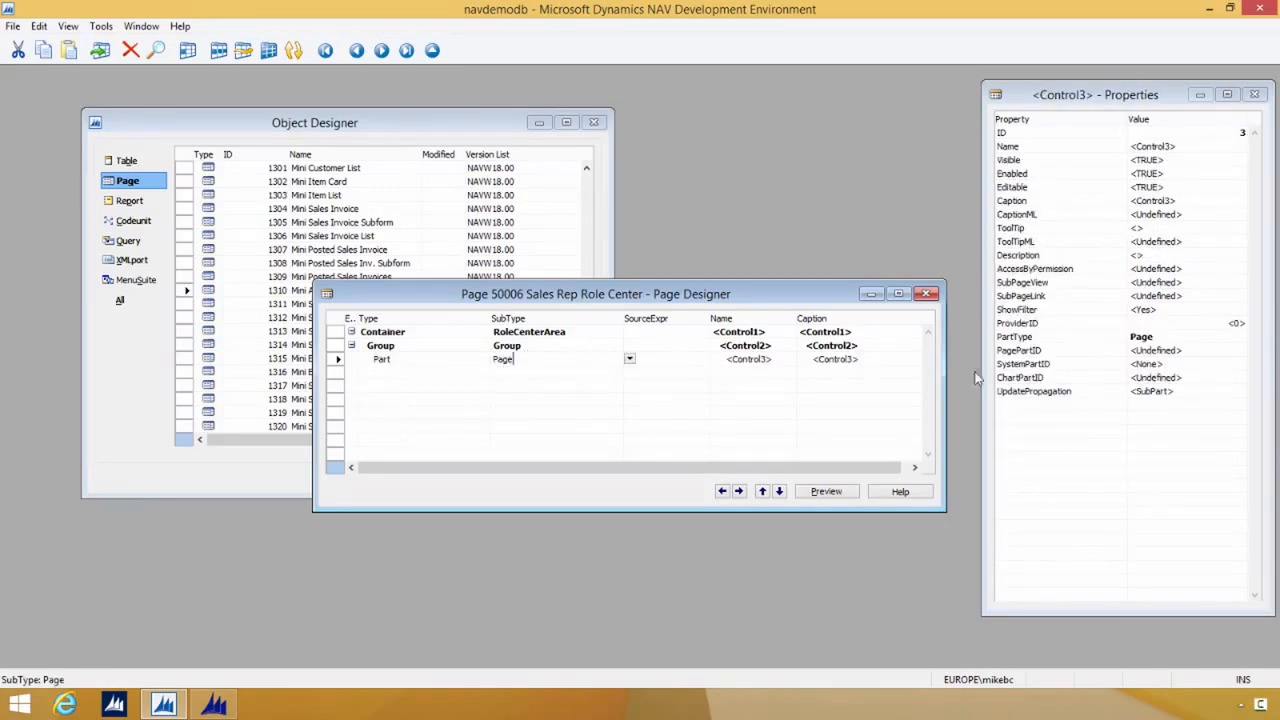
left_click(1185, 349)
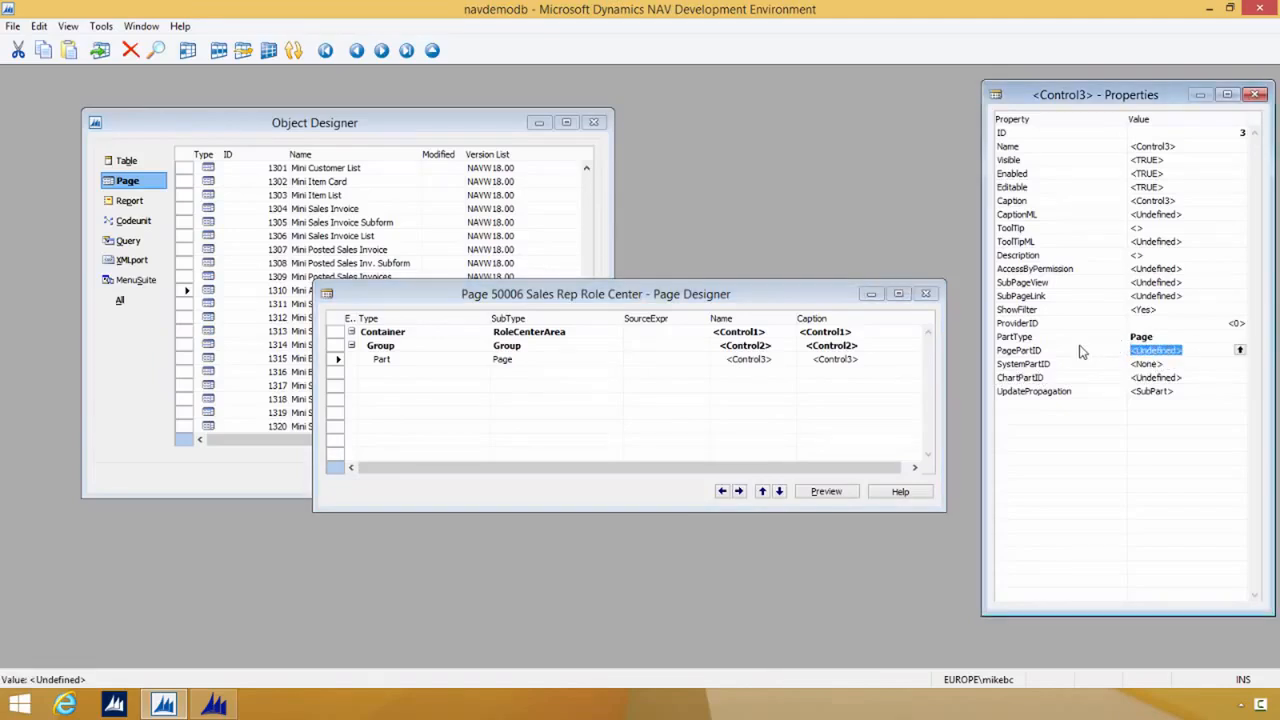
type("1310")
key("Return")
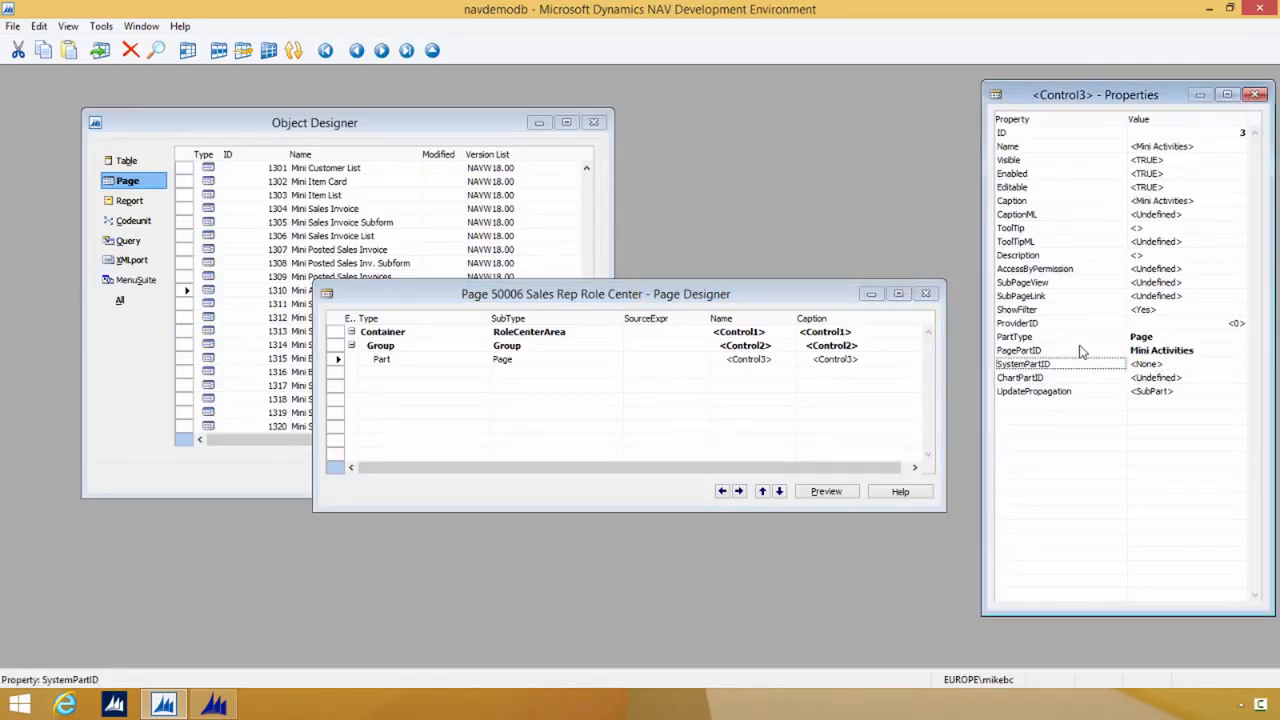
Step: Add a second Group control below the Mini Activities part and outdent it to the first group's level
left_click(422, 372)
left_click(483, 372)
left_click(425, 398)
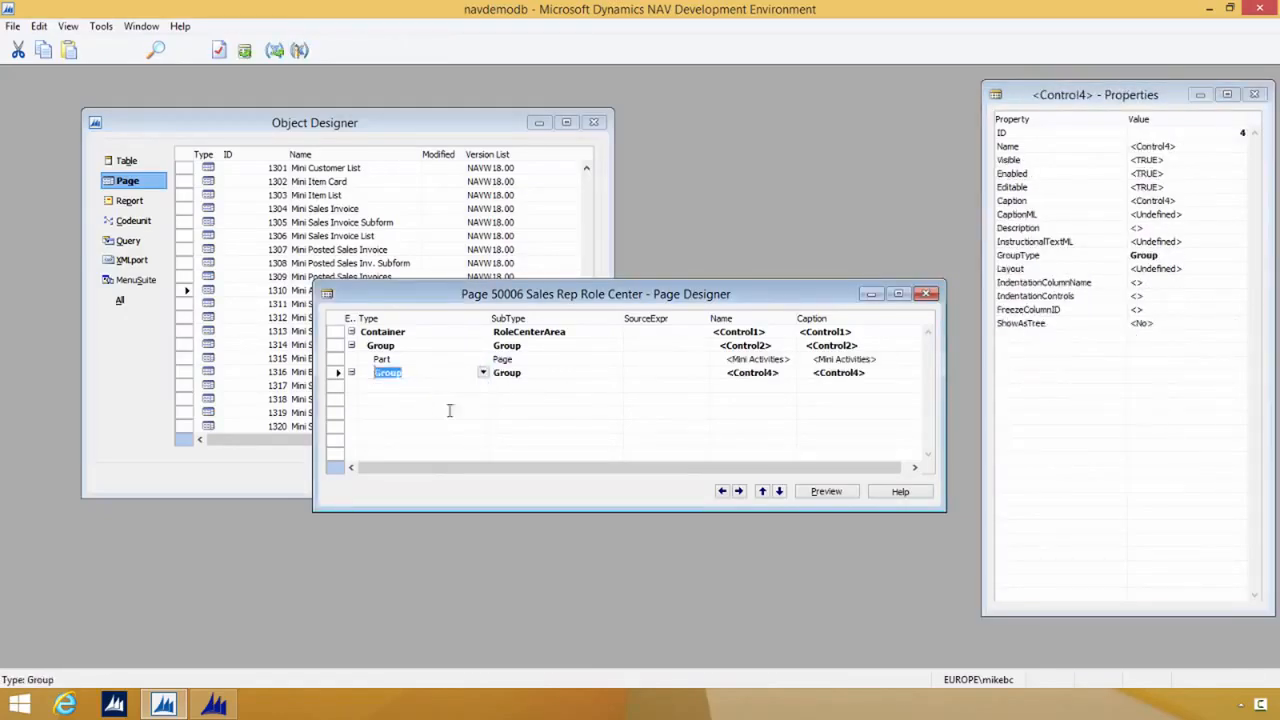
left_click(722, 491)
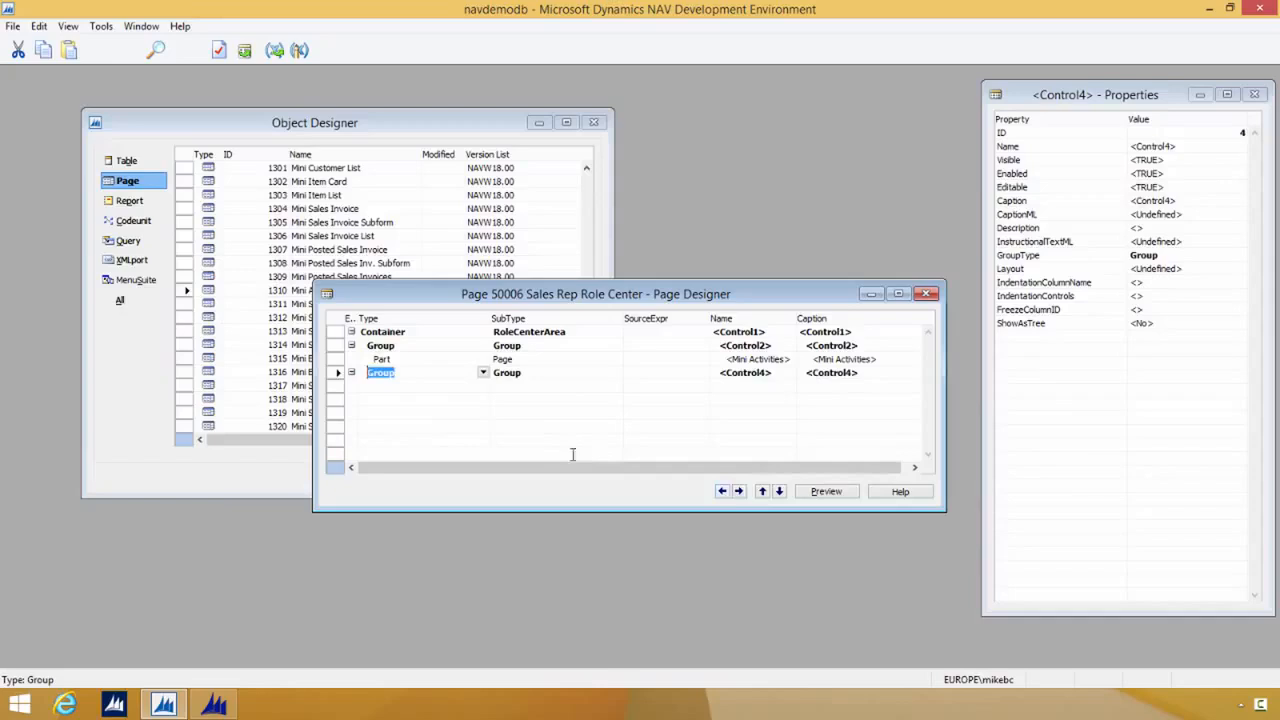
Step: Add a Page part inside the second group and set its PagePartID to 1390 (Mini Generic Chart)
left_click(463, 386)
left_click(484, 387)
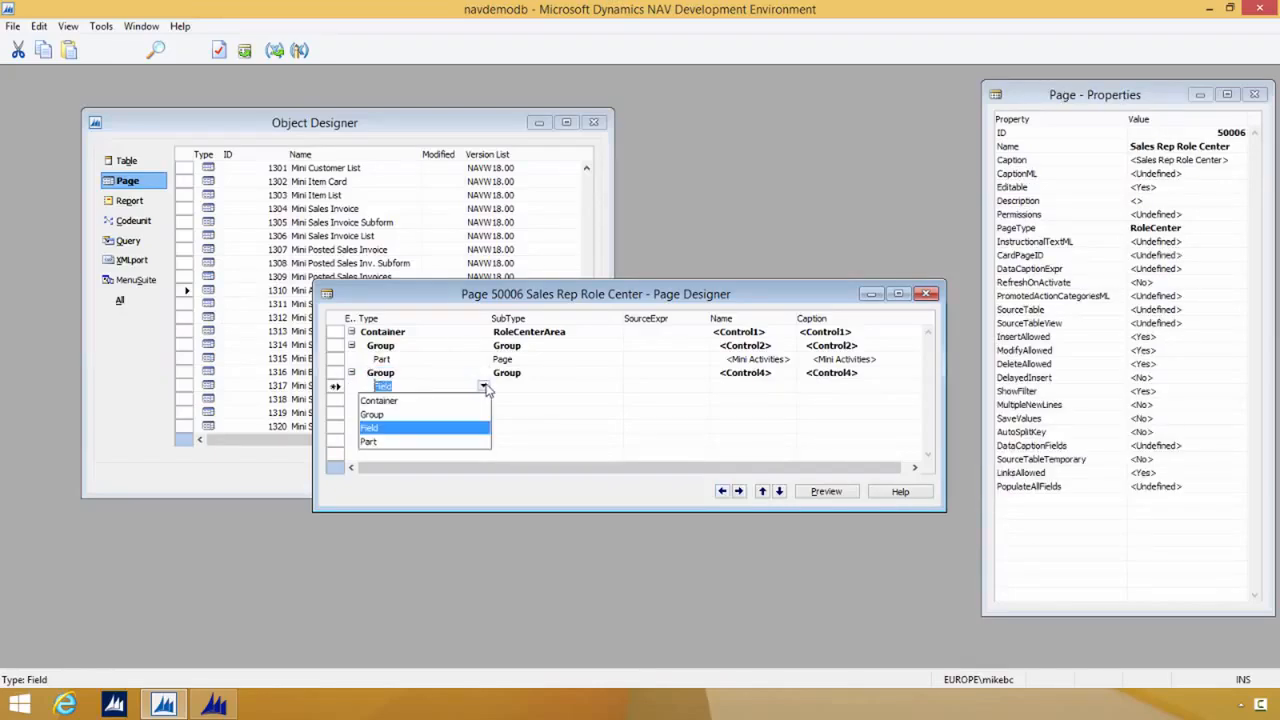
left_click(372, 441)
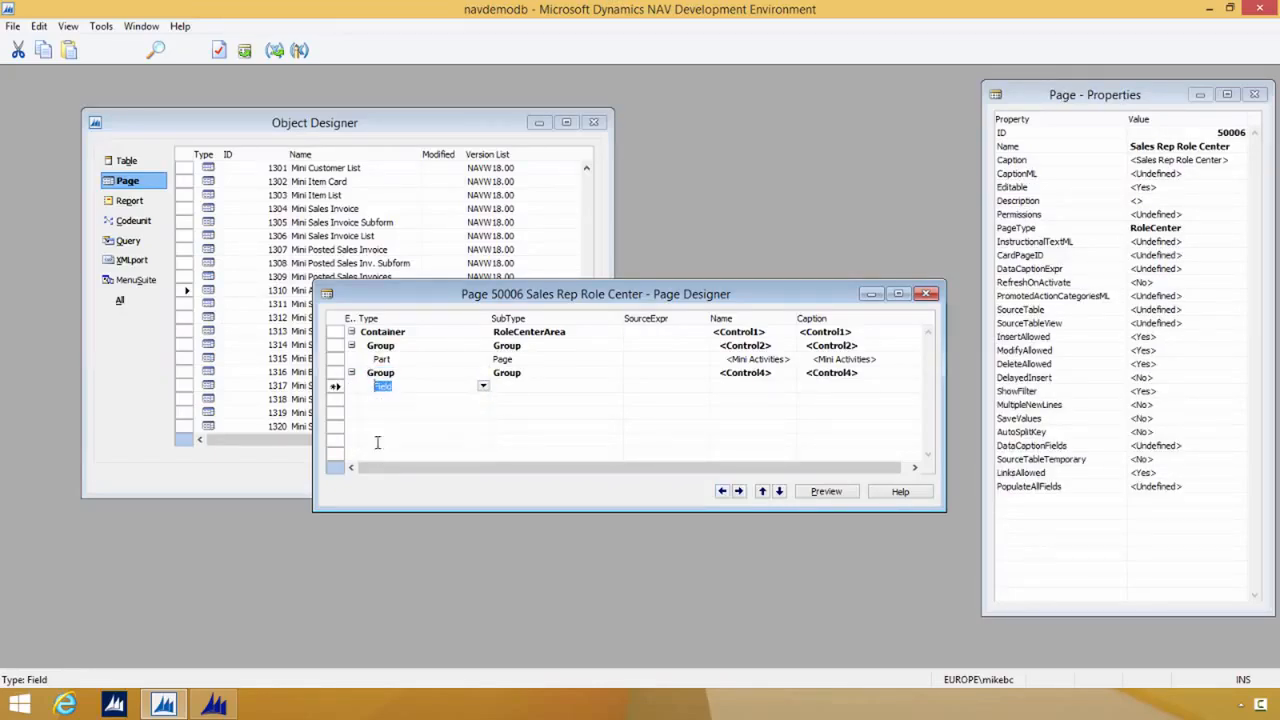
left_click(533, 382)
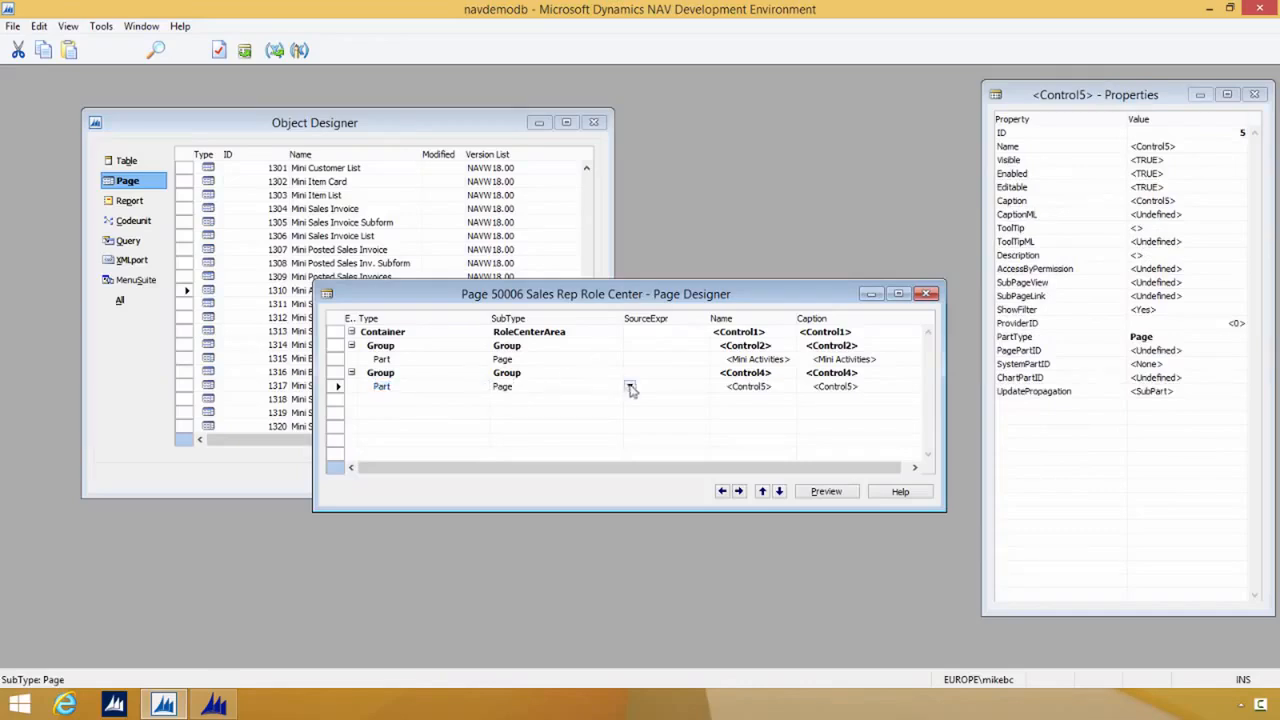
left_click(1200, 350)
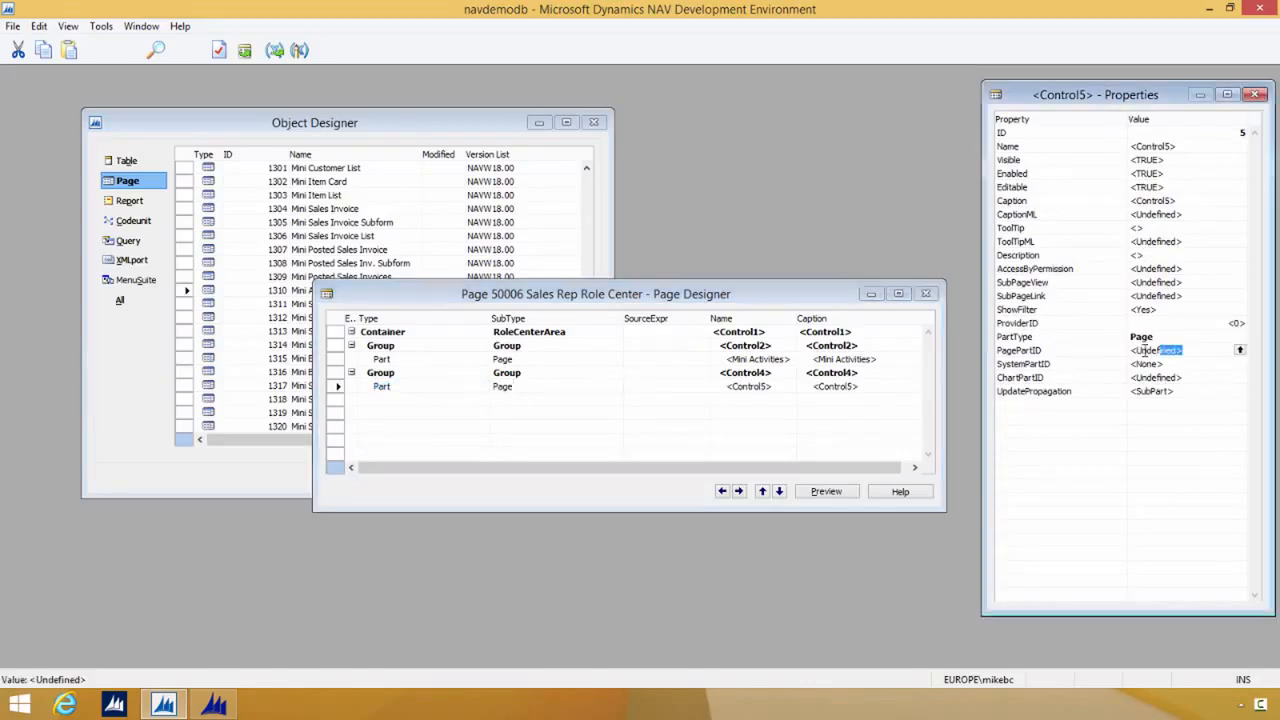
type("1390")
left_click(1037, 368)
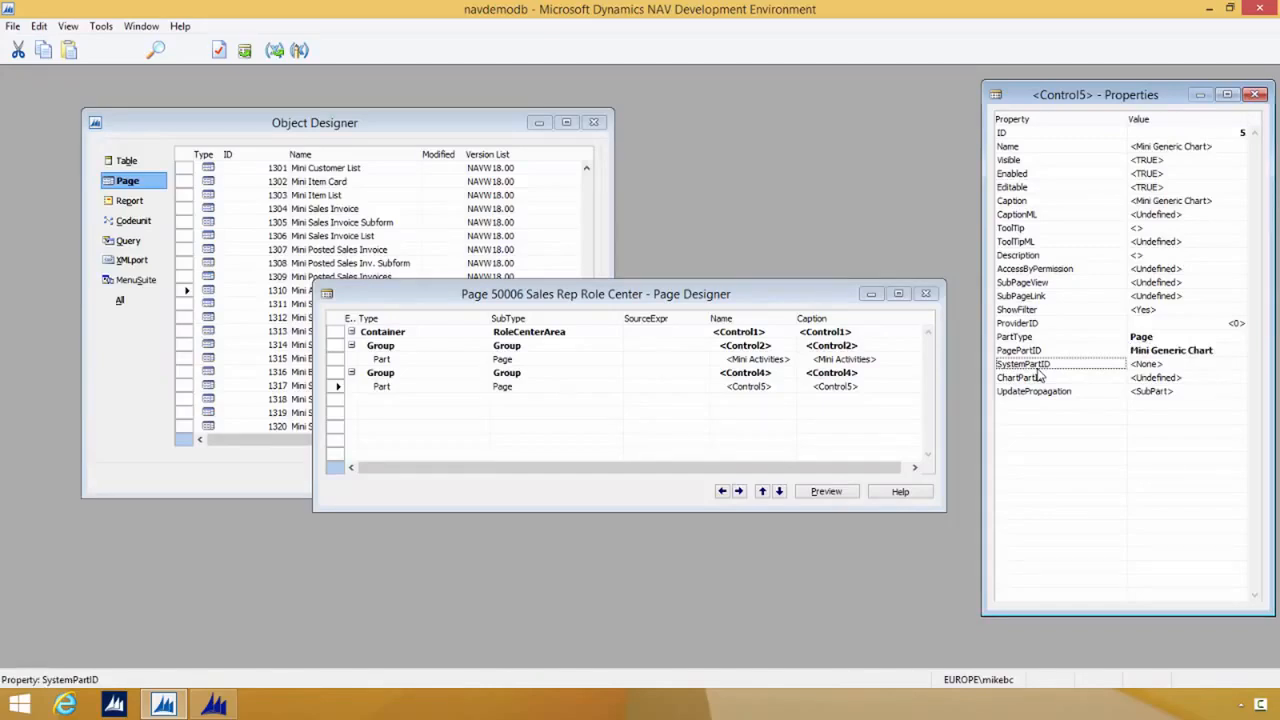
Step: Open the Action Designer for the Sales Rep Role Center page and move its window slightly upward
left_click(423, 400)
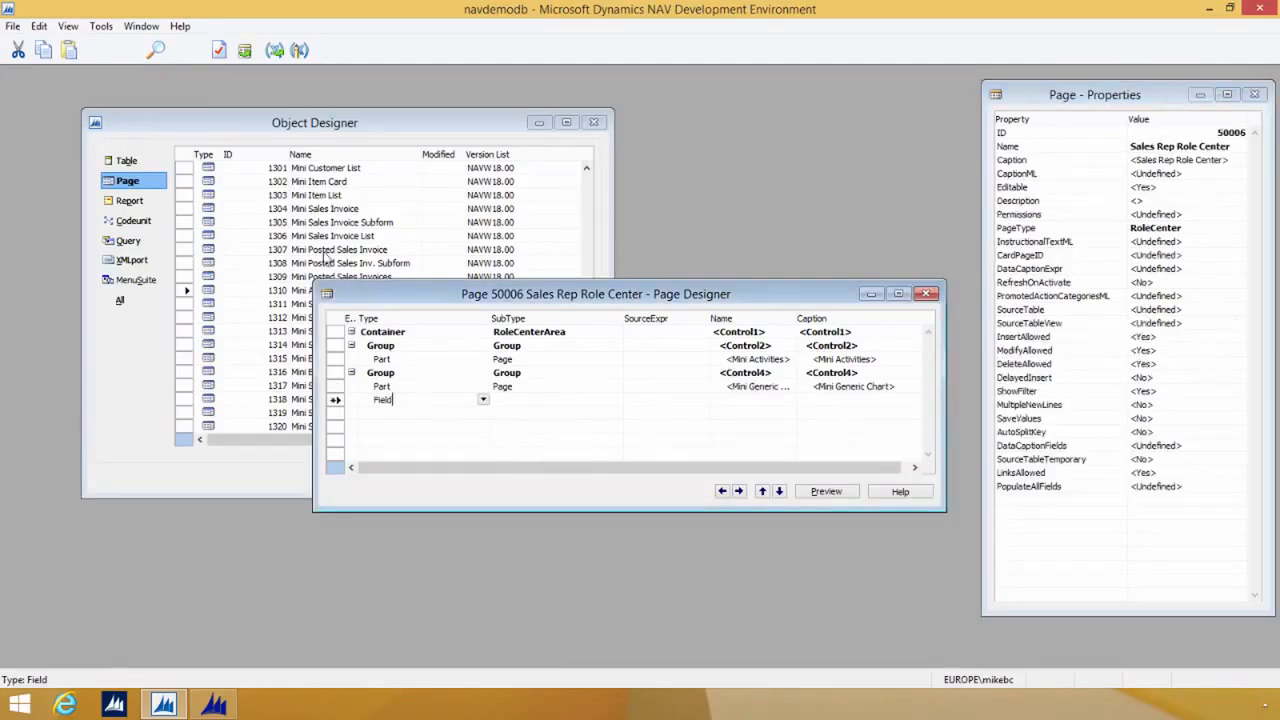
left_click(70, 27)
left_click(50, 272)
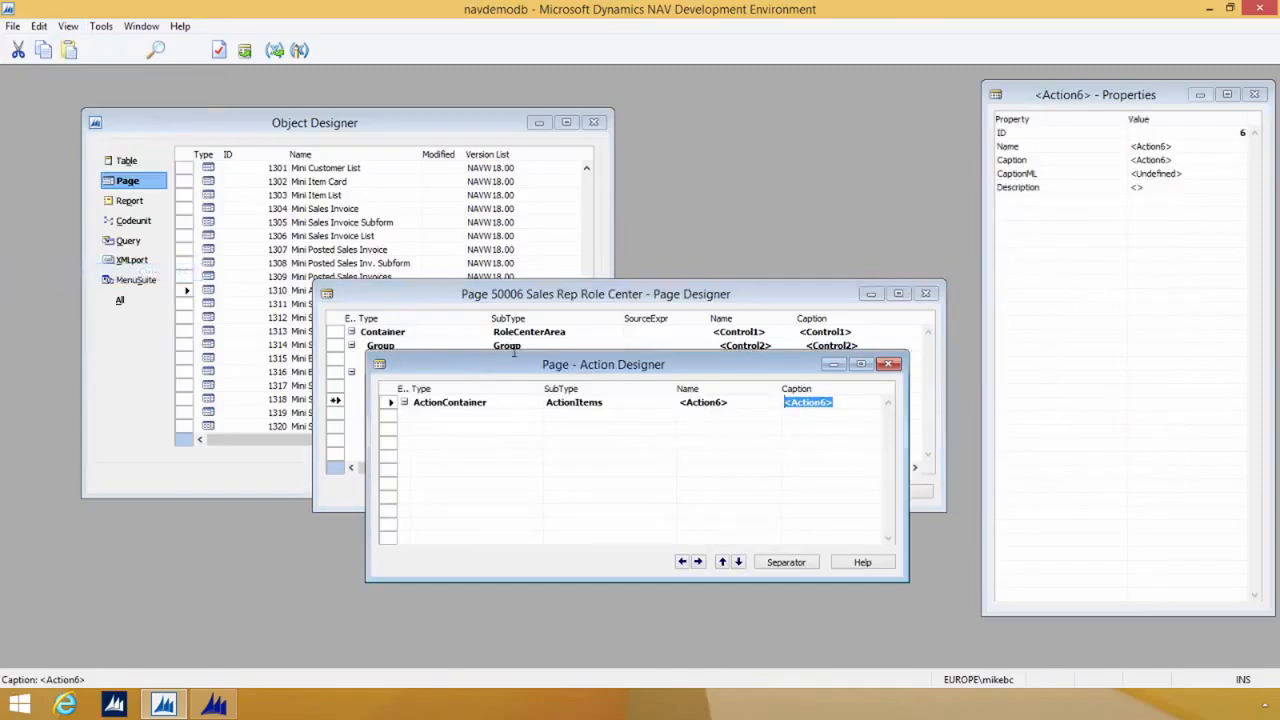
left_click_drag(540, 370, 550, 340)
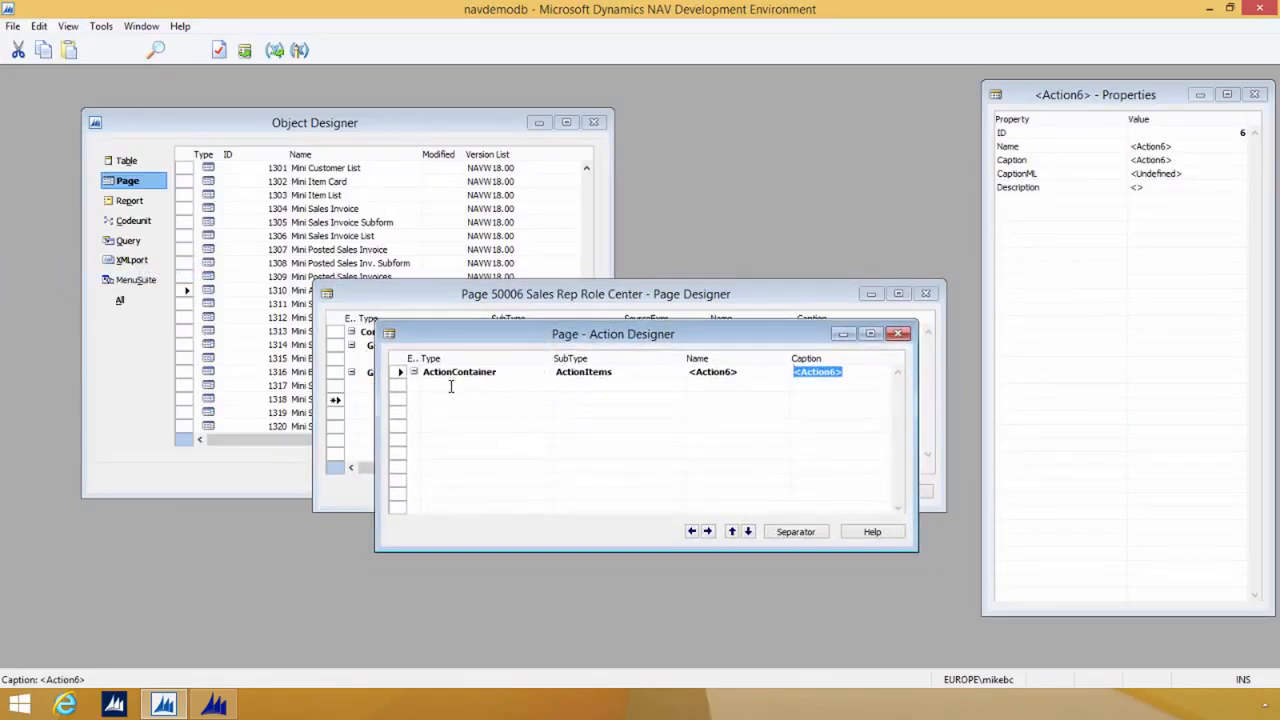
Step: Add an ActionGroup named New under the ActionItems container
left_click(515, 386)
left_click(546, 386)
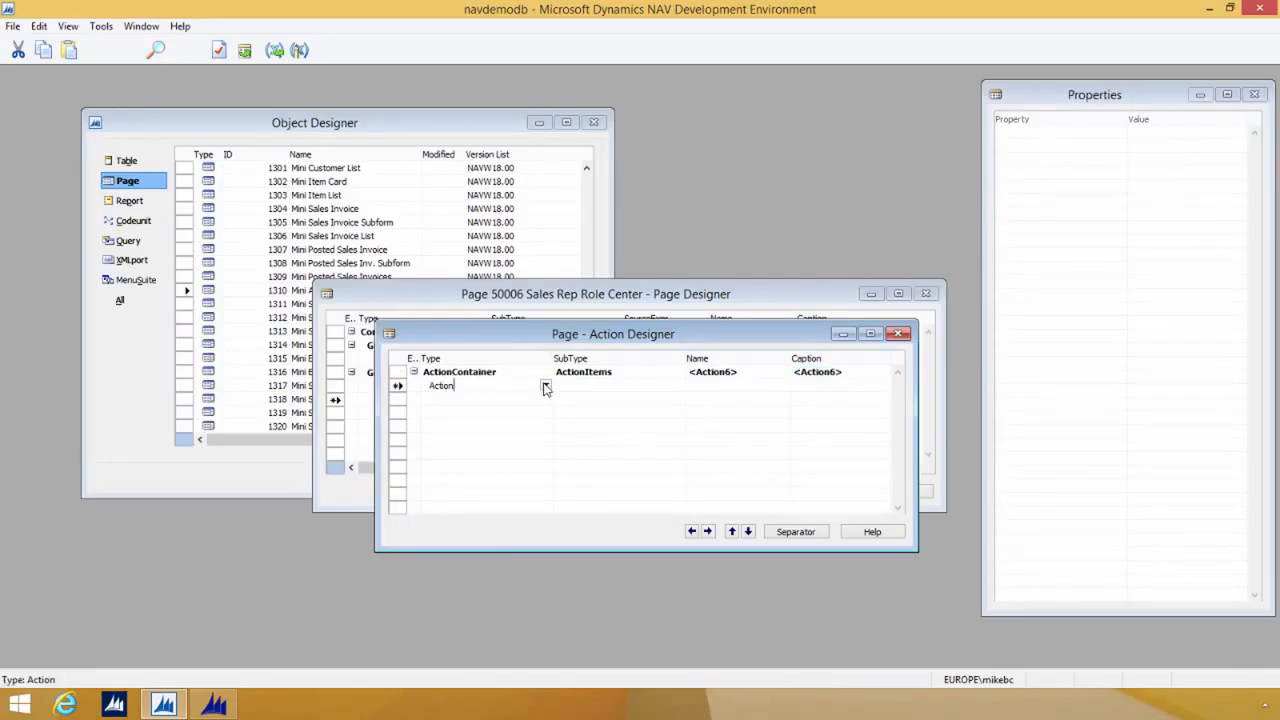
left_click(459, 444)
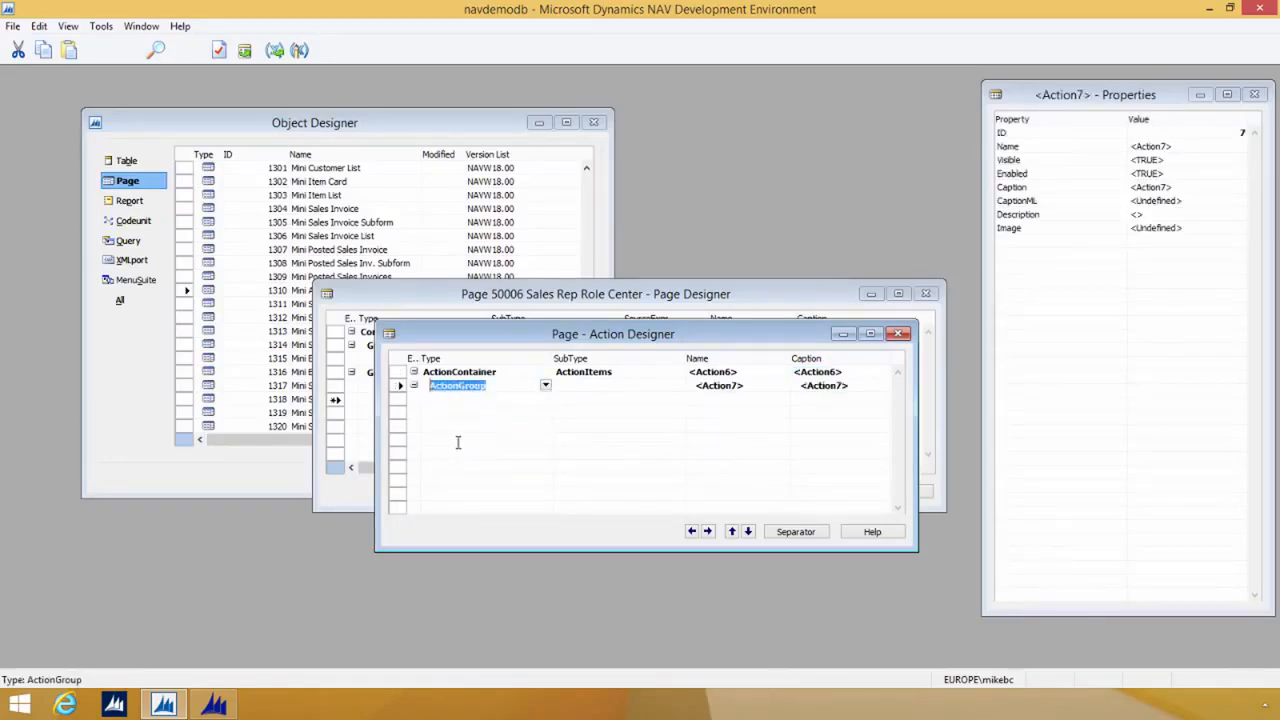
key("Tab")
key("Tab")
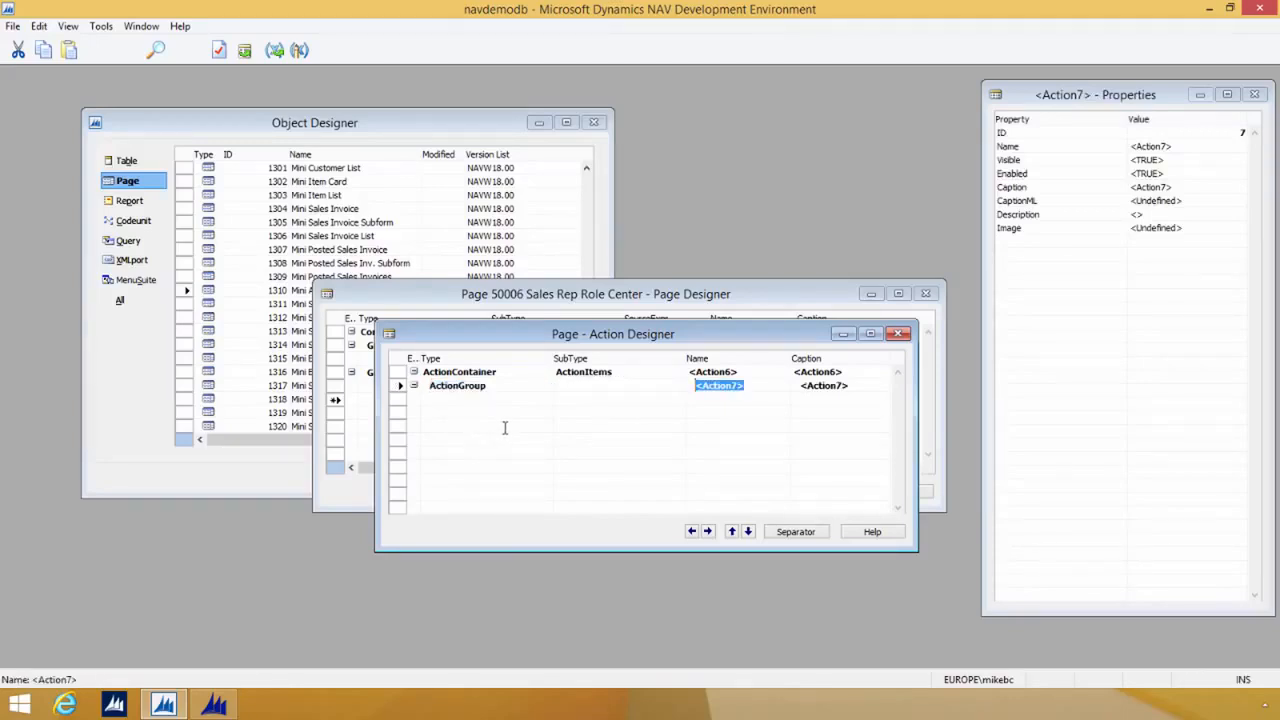
type("New")
key("Tab")
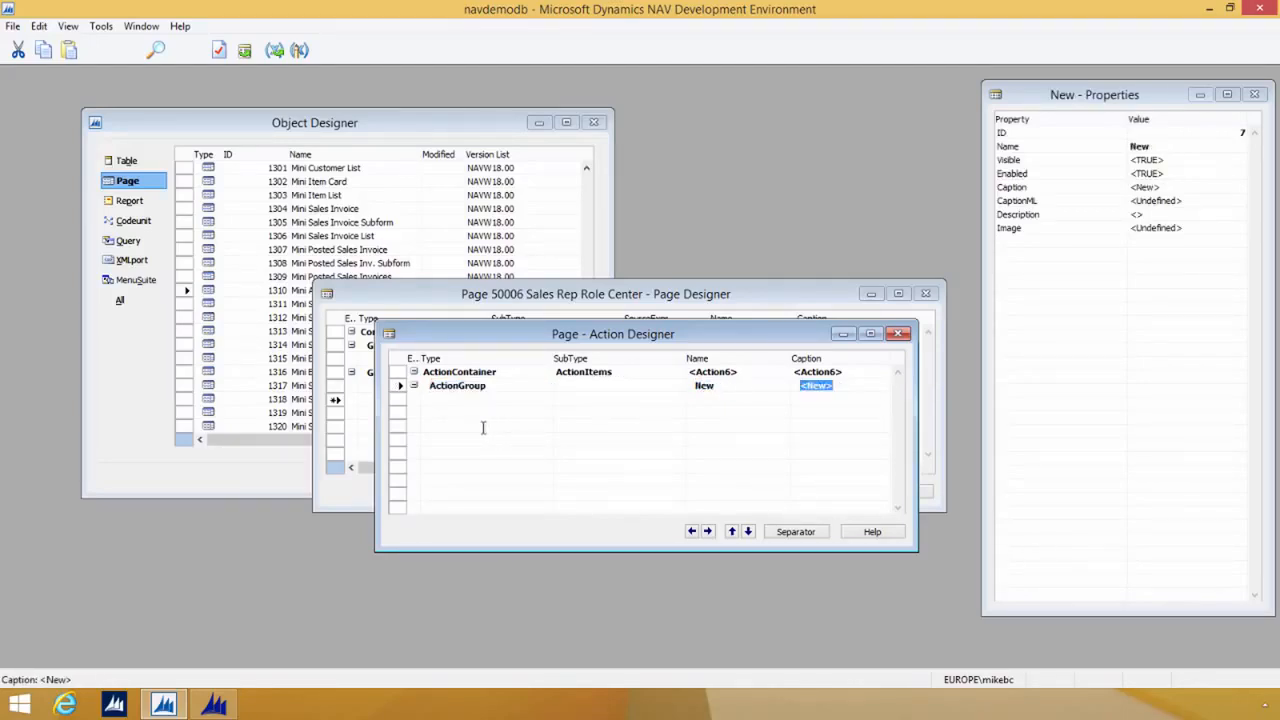
Step: Add an Action named Sales Quote inside the New action group
left_click(468, 399)
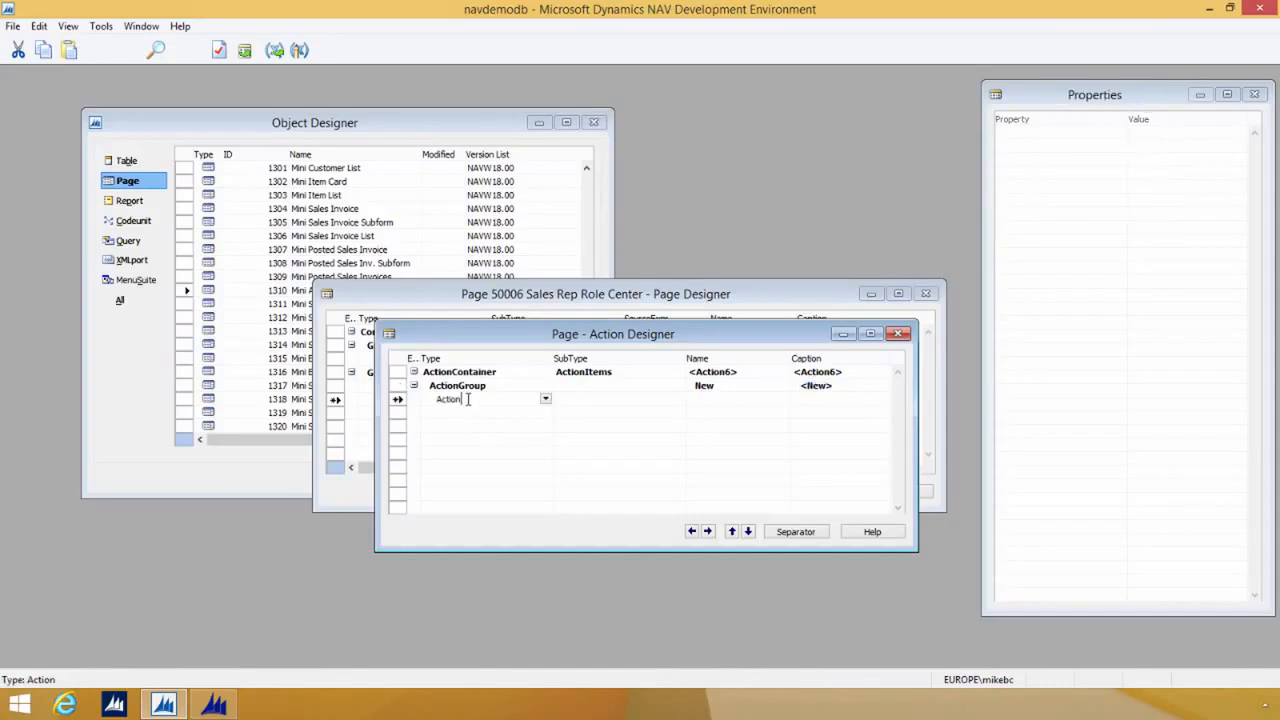
left_click(628, 401)
key("Tab")
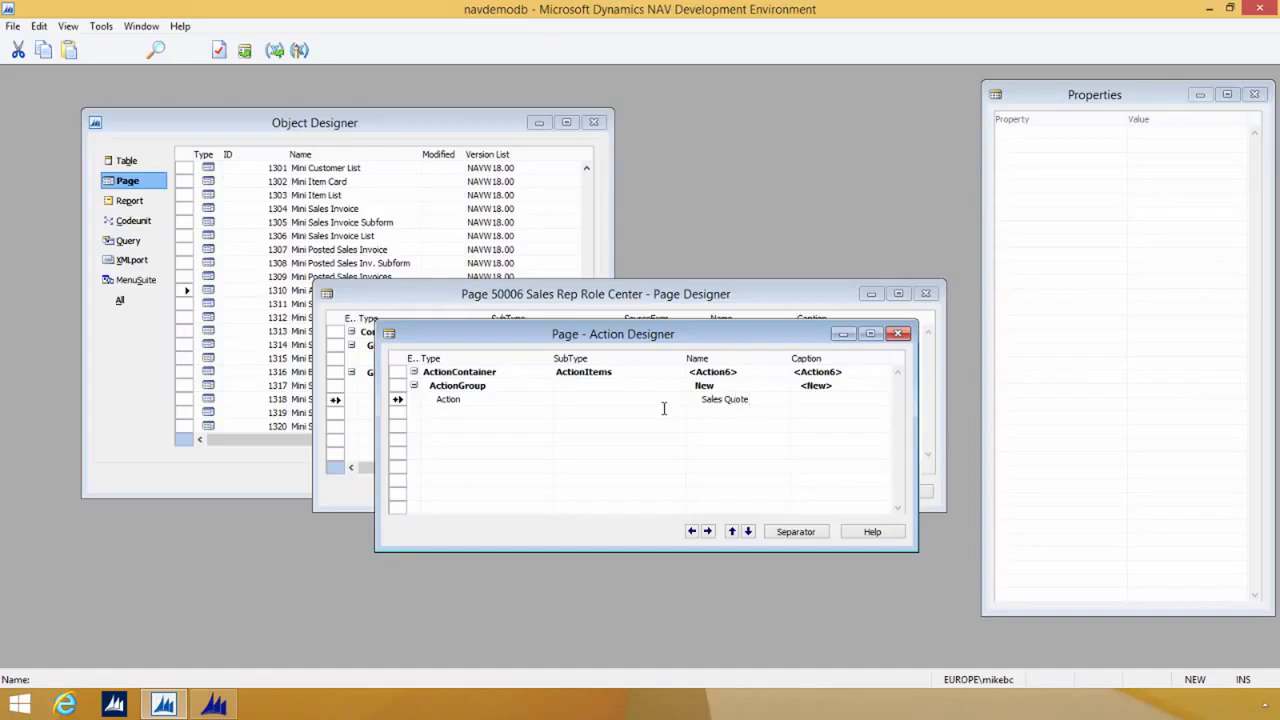
type("Sales Quote")
key("Tab")
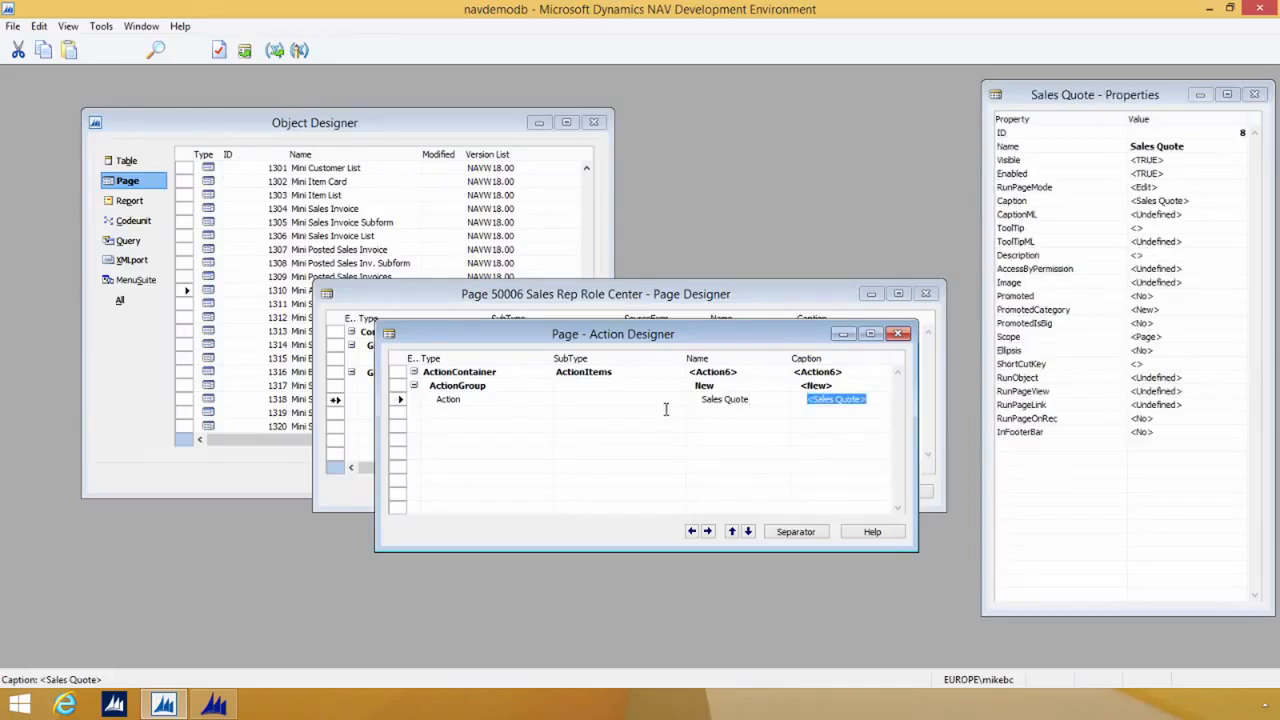
Step: Set the RunObject property of the Sales Quote action to Page Mini Sales Quote
left_click(1190, 377)
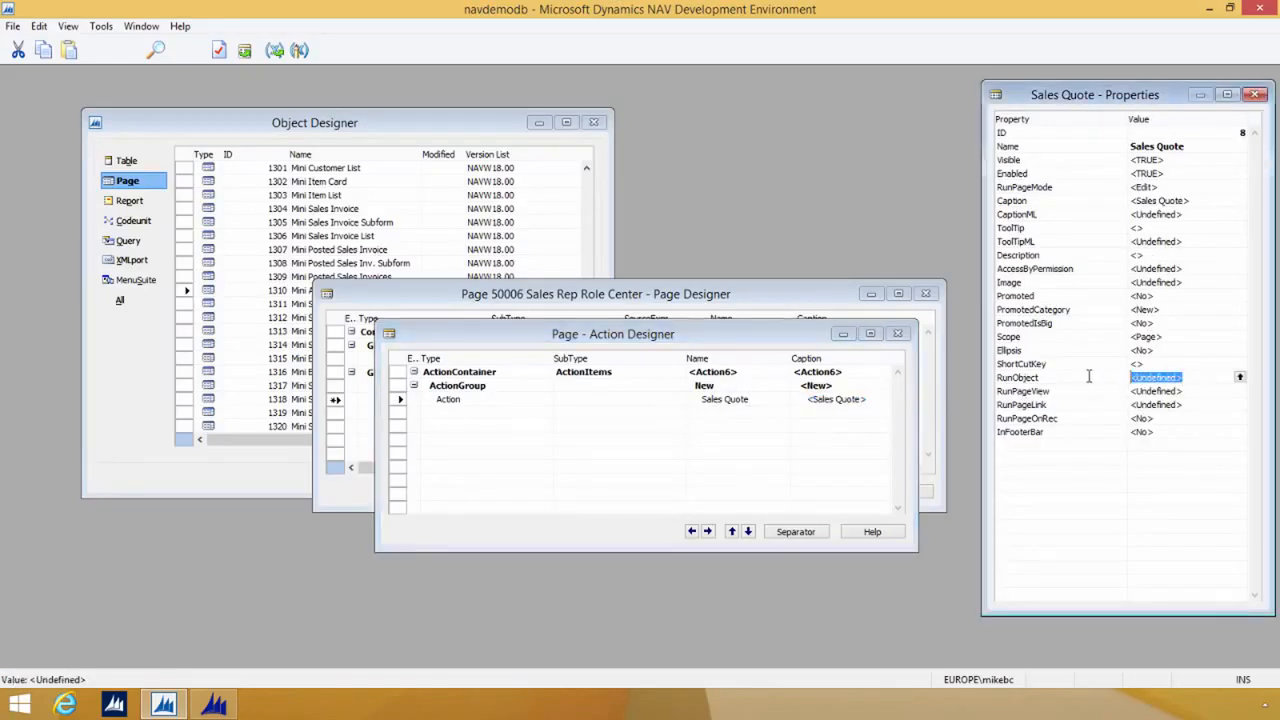
type("page mini sales quote")
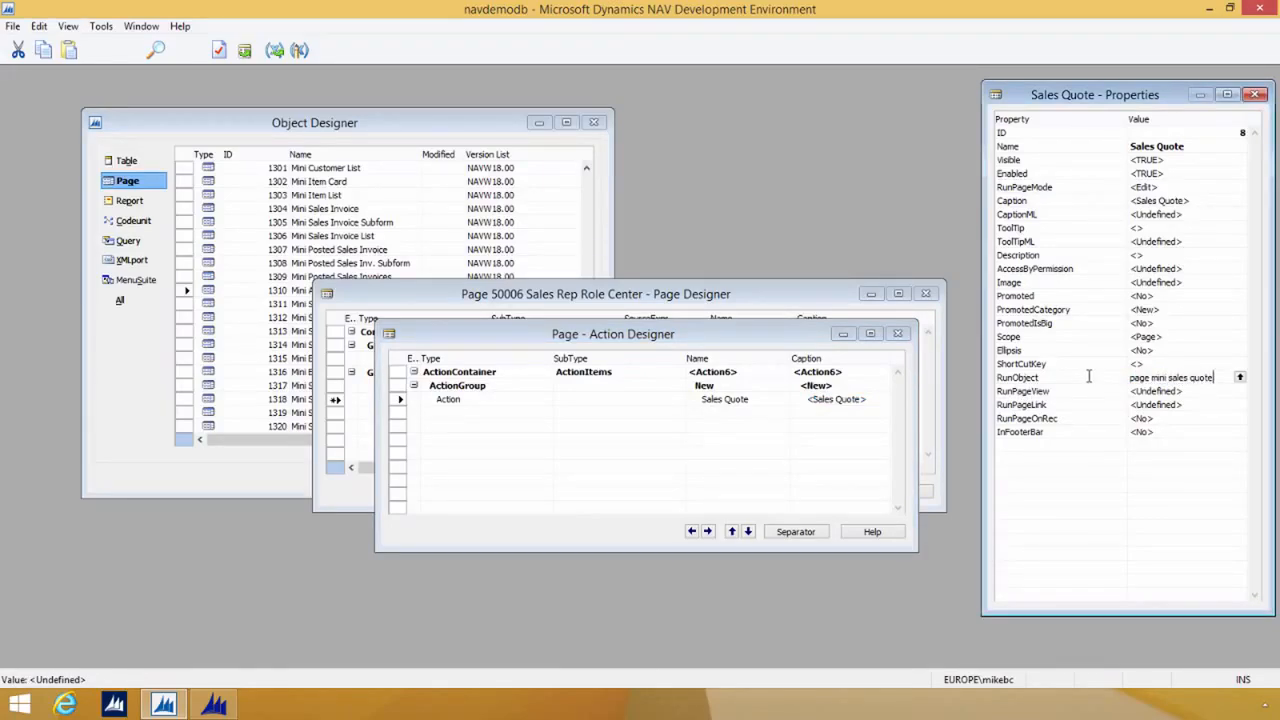
key("Return")
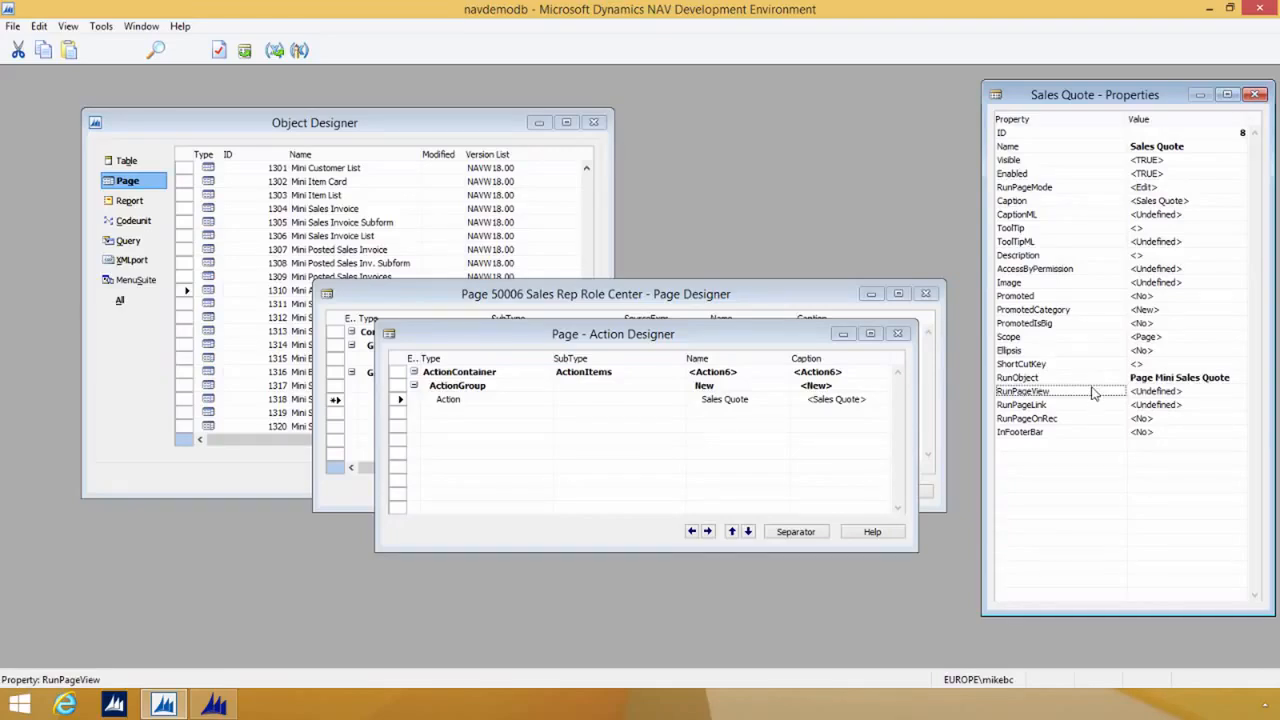
Step: Set the Sales Quote action's Promoted property to Yes and its RunPageMode to Create
left_click(1111, 294)
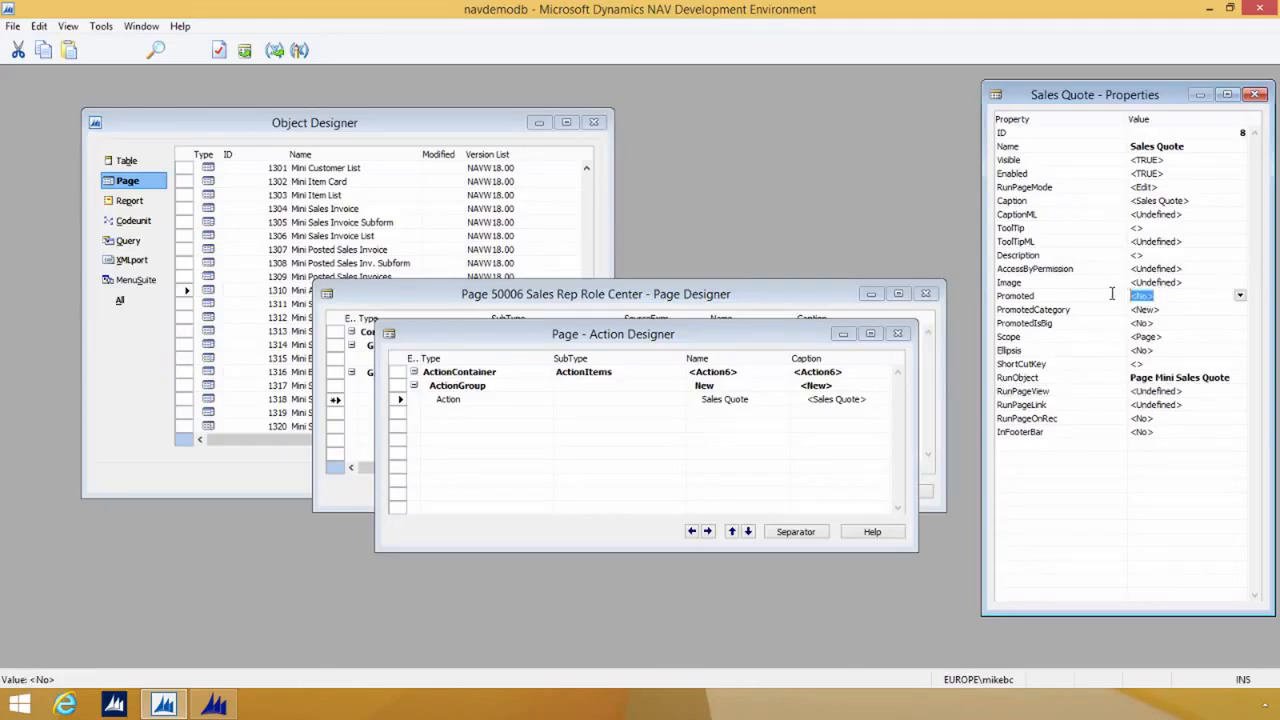
type("yes")
left_click(1181, 187)
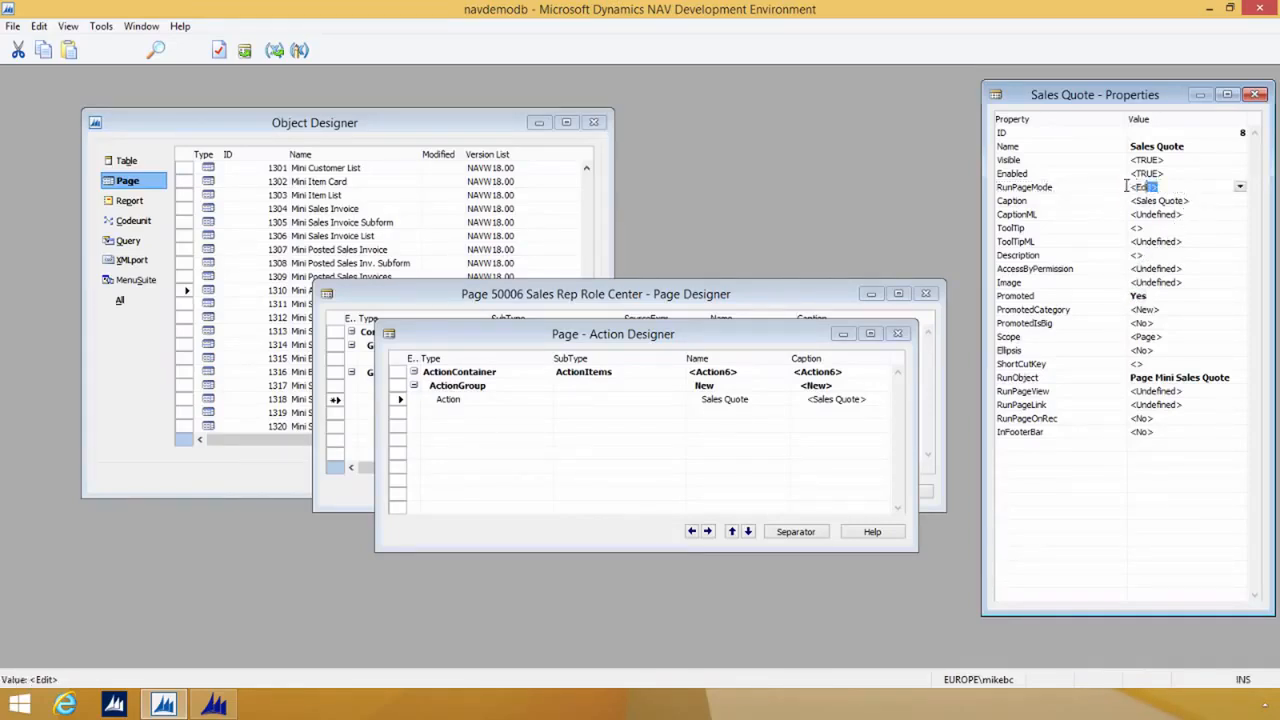
type("Create")
key("Return")
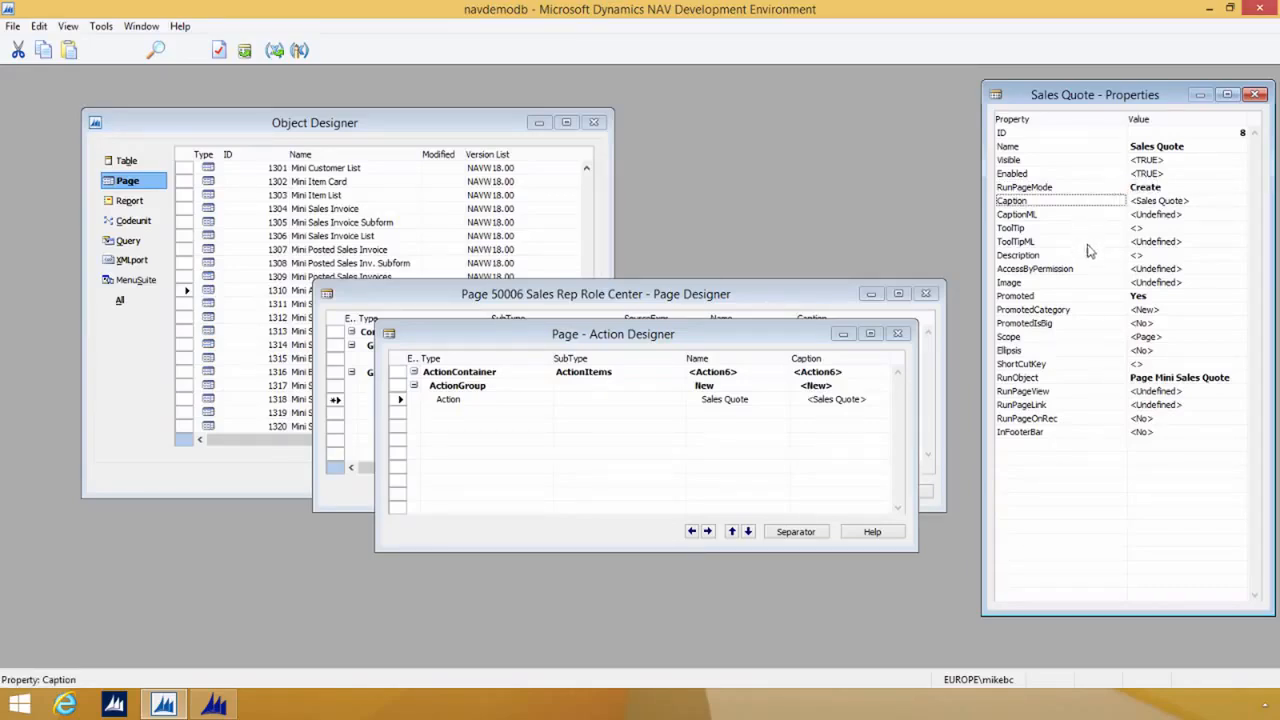
Step: Set the Image property of the Sales Quote action to Quote
left_click(1180, 284)
left_click_drag(1180, 286, 1076, 283)
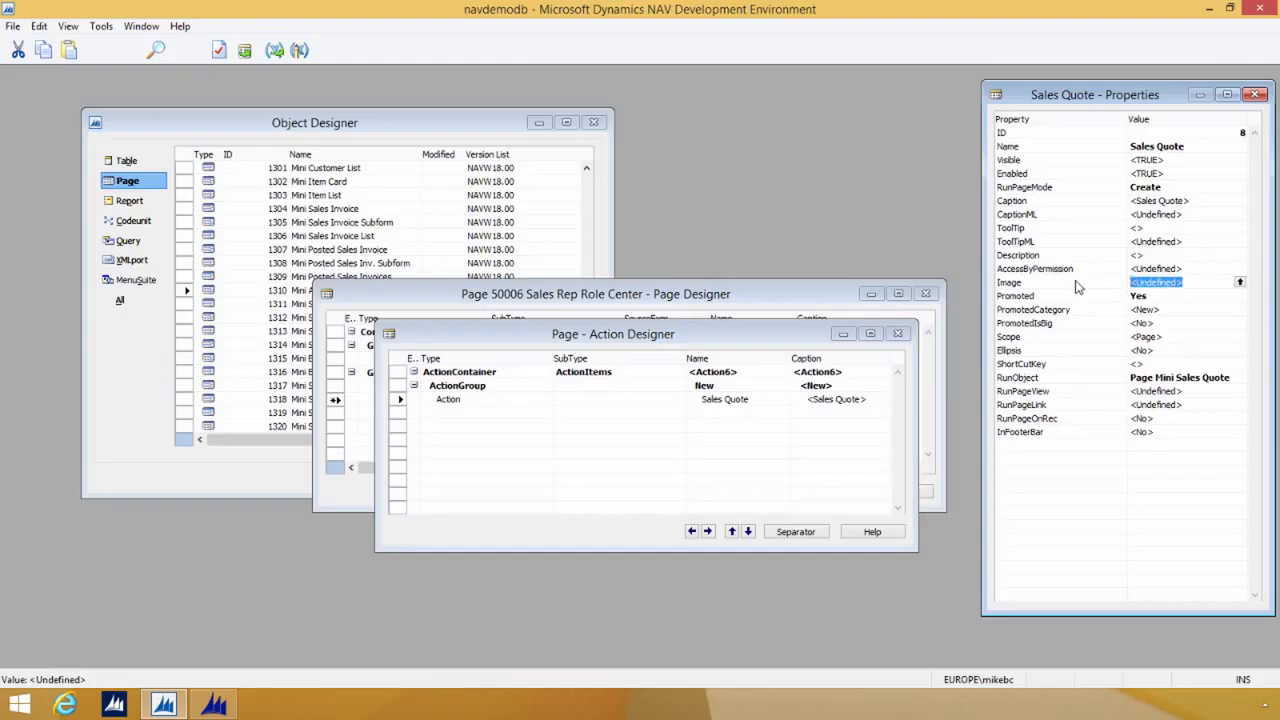
type("Quote")
key("Return")
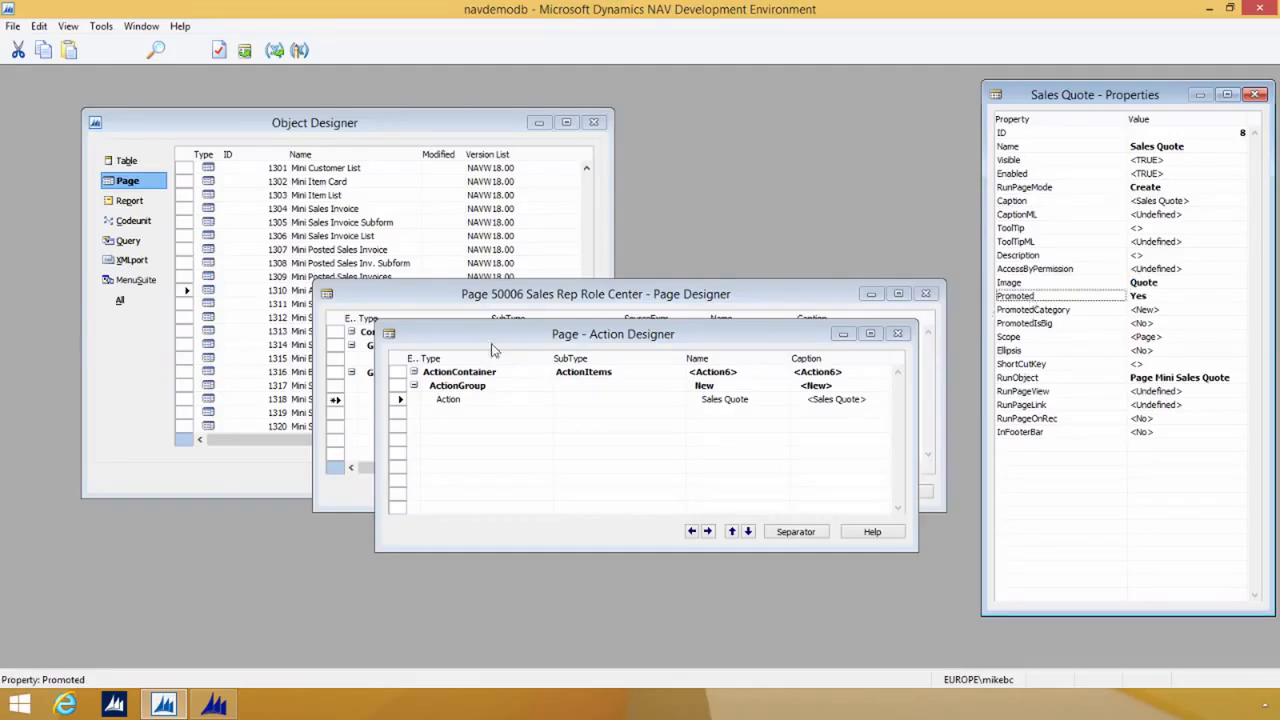
Step: Add a second ActionContainer below the Sales Quote action and outdent it to the top level
left_click(450, 412)
left_click(545, 412)
left_click(479, 424)
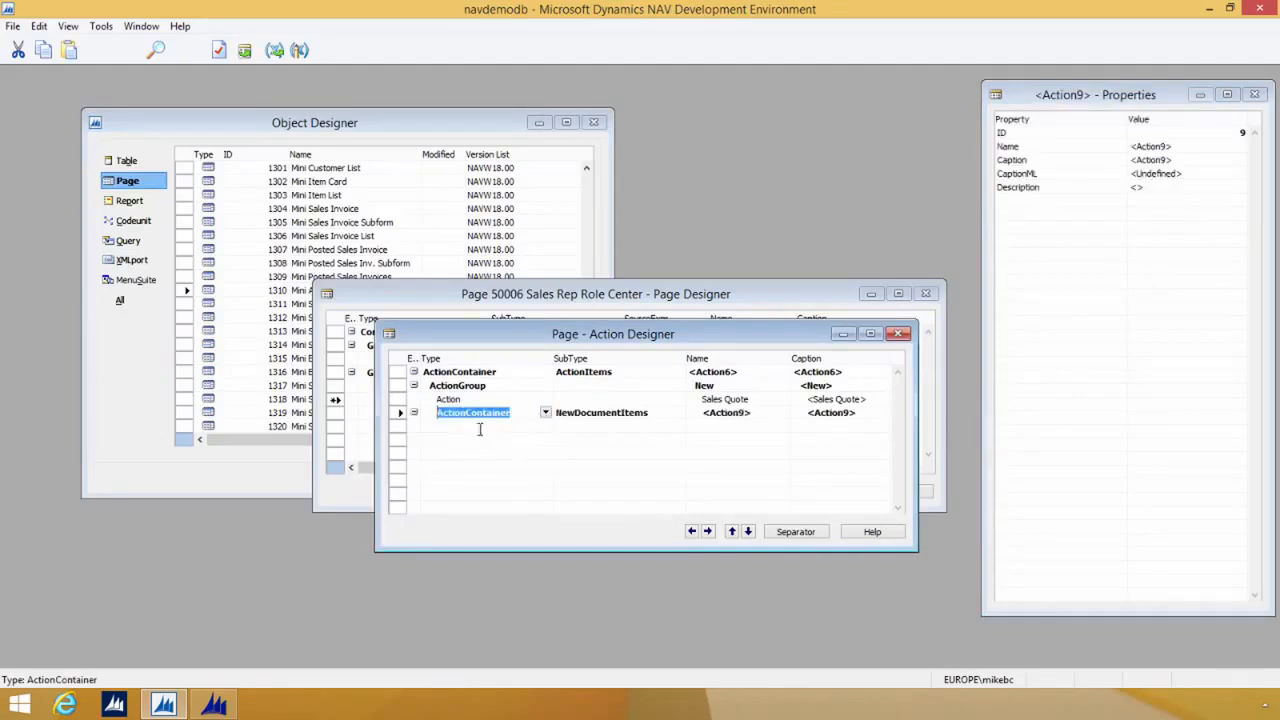
left_click(692, 531)
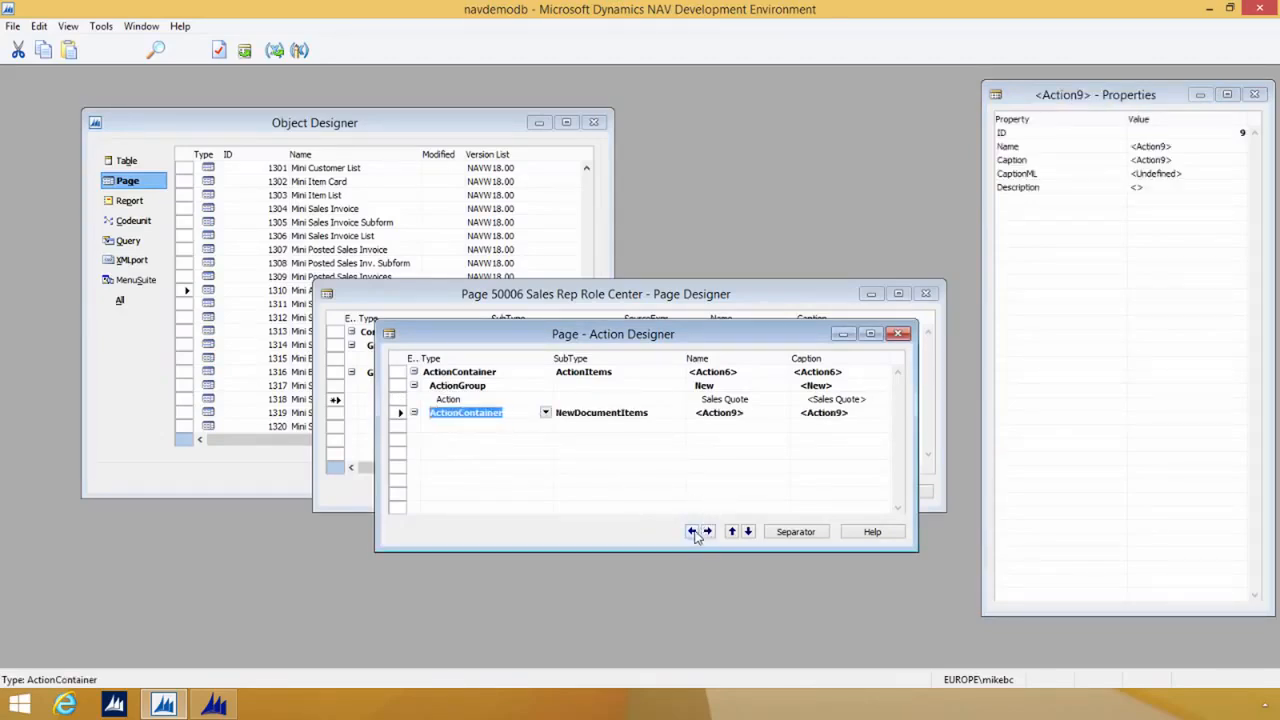
left_click(692, 531)
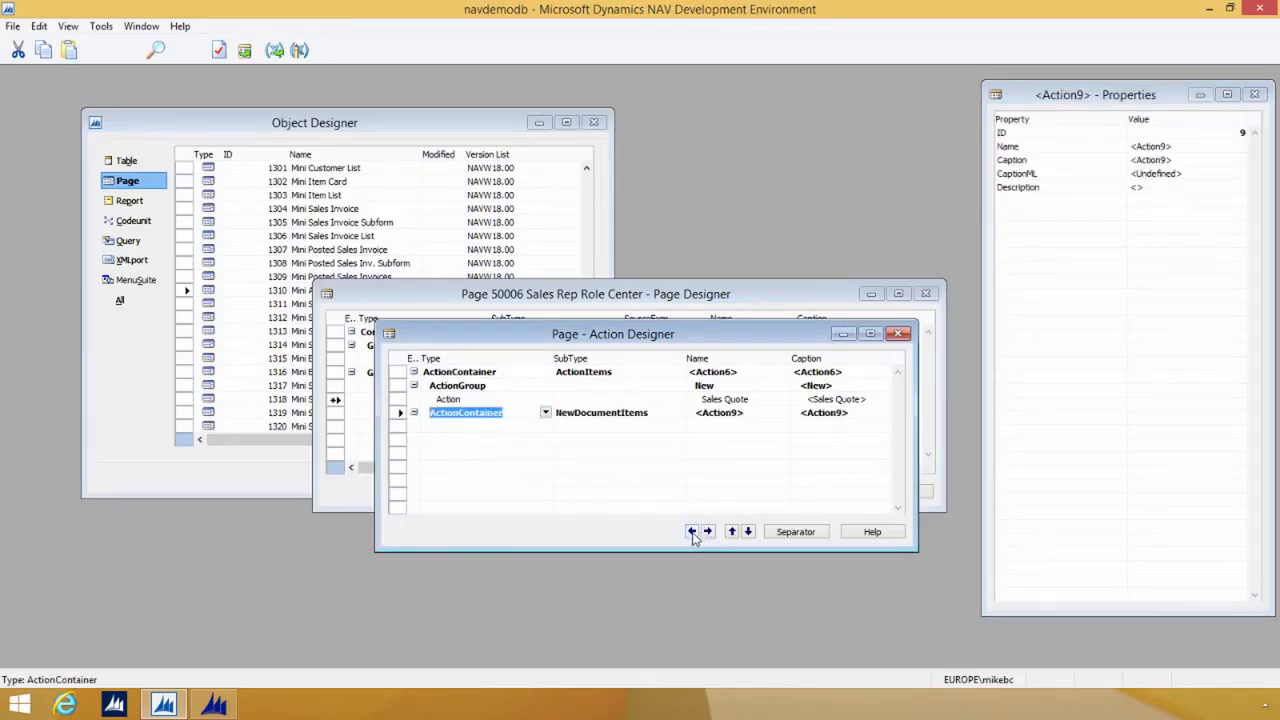
Step: Change the SubType of the second ActionContainer to HomeItems
left_click(501, 428)
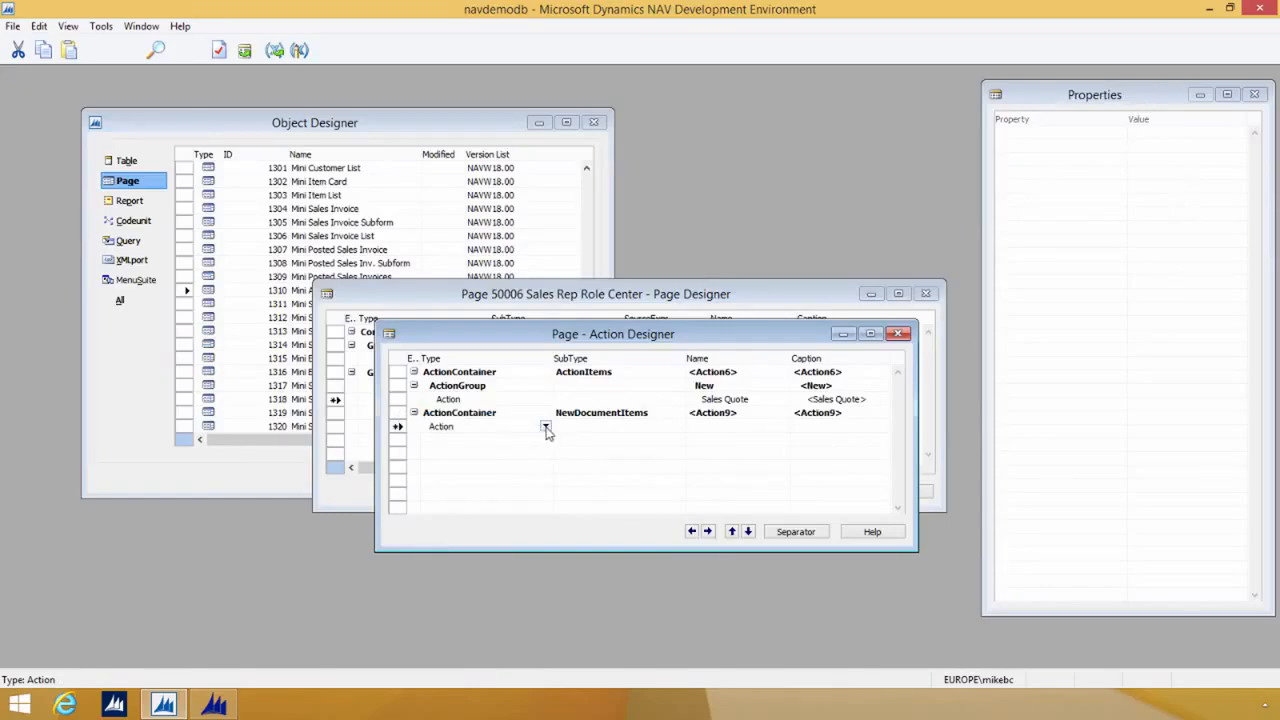
left_click(644, 415)
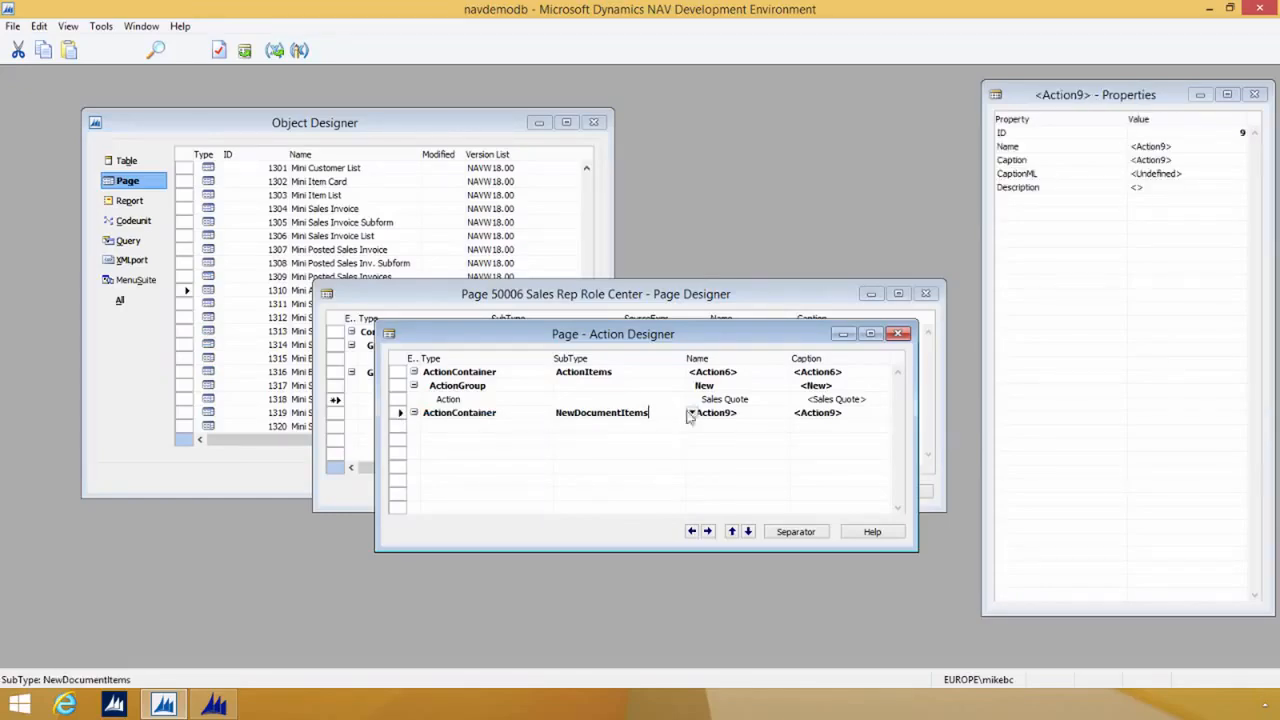
left_click(691, 413)
left_click(578, 481)
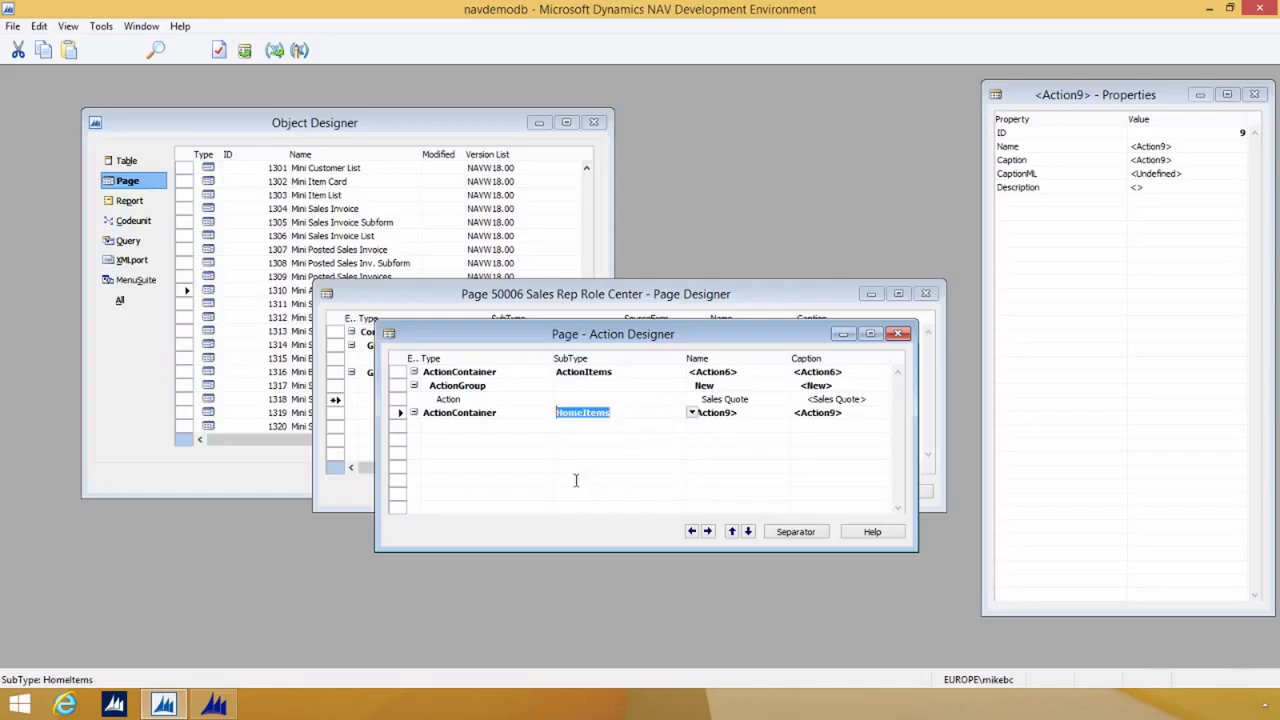
Step: Add an Action named Customers under the HomeItems container
left_click(507, 424)
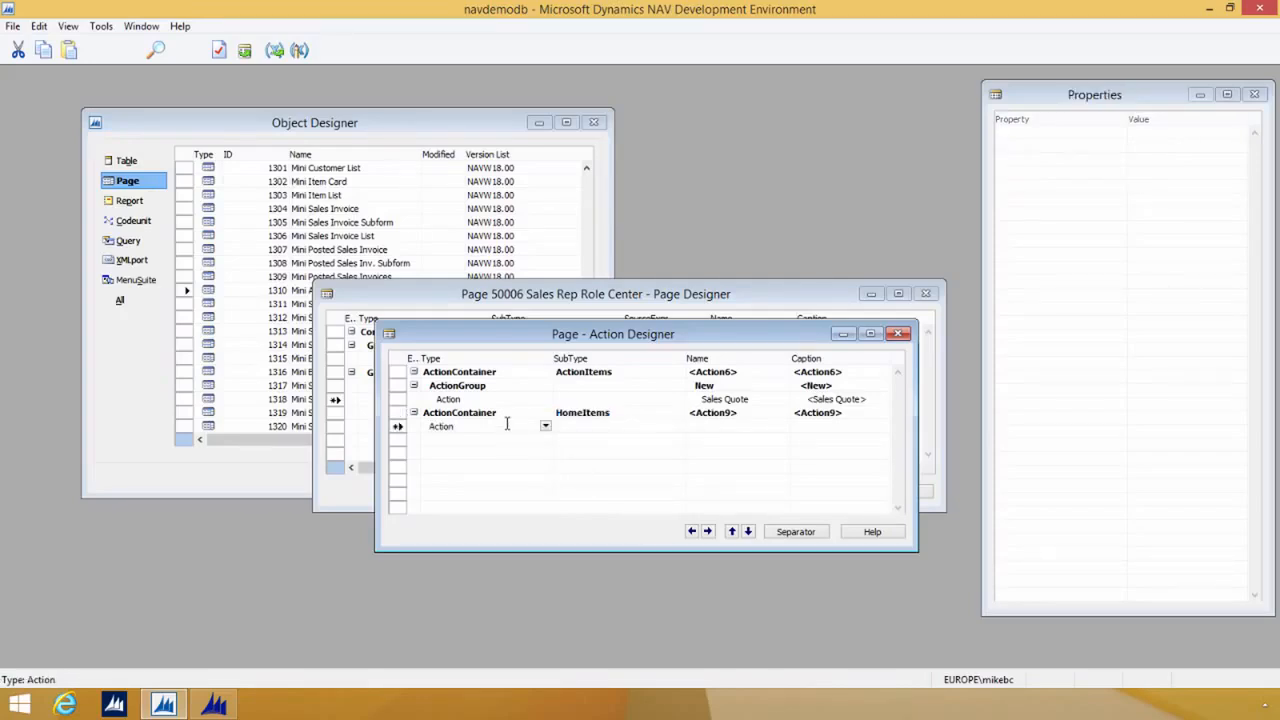
key("Tab")
type("Cu")
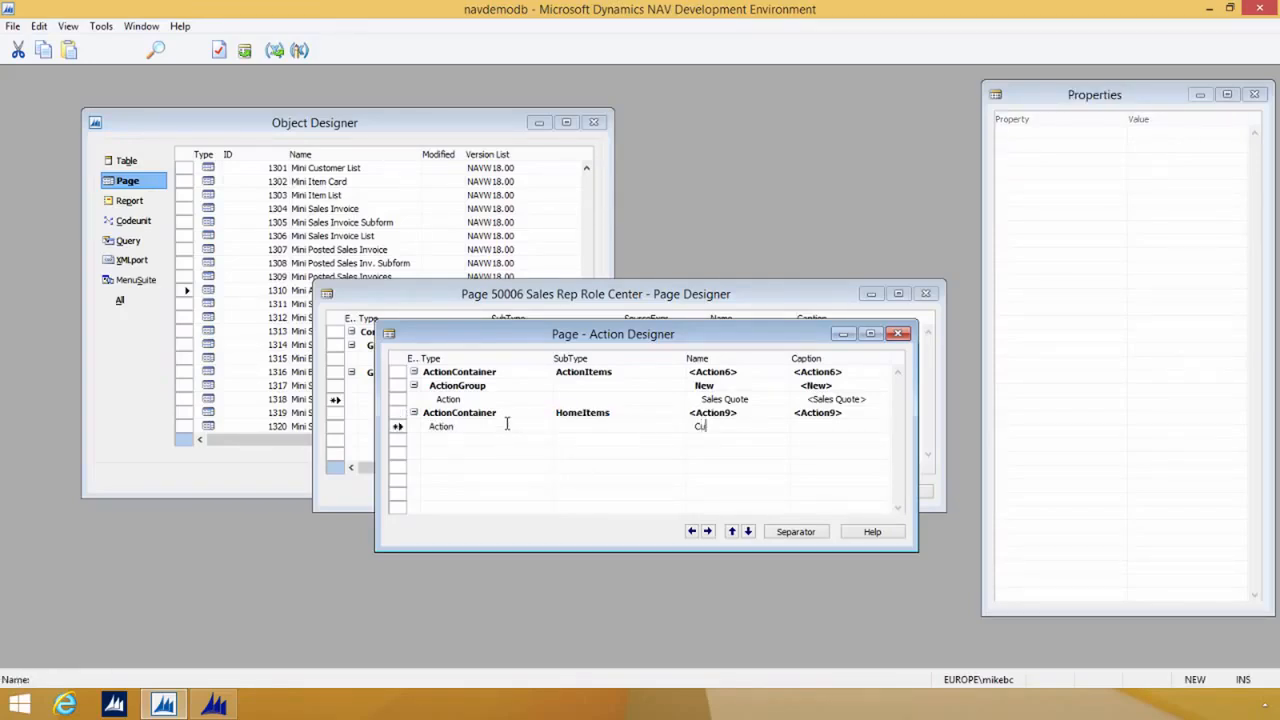
type("stomers")
key("Tab")
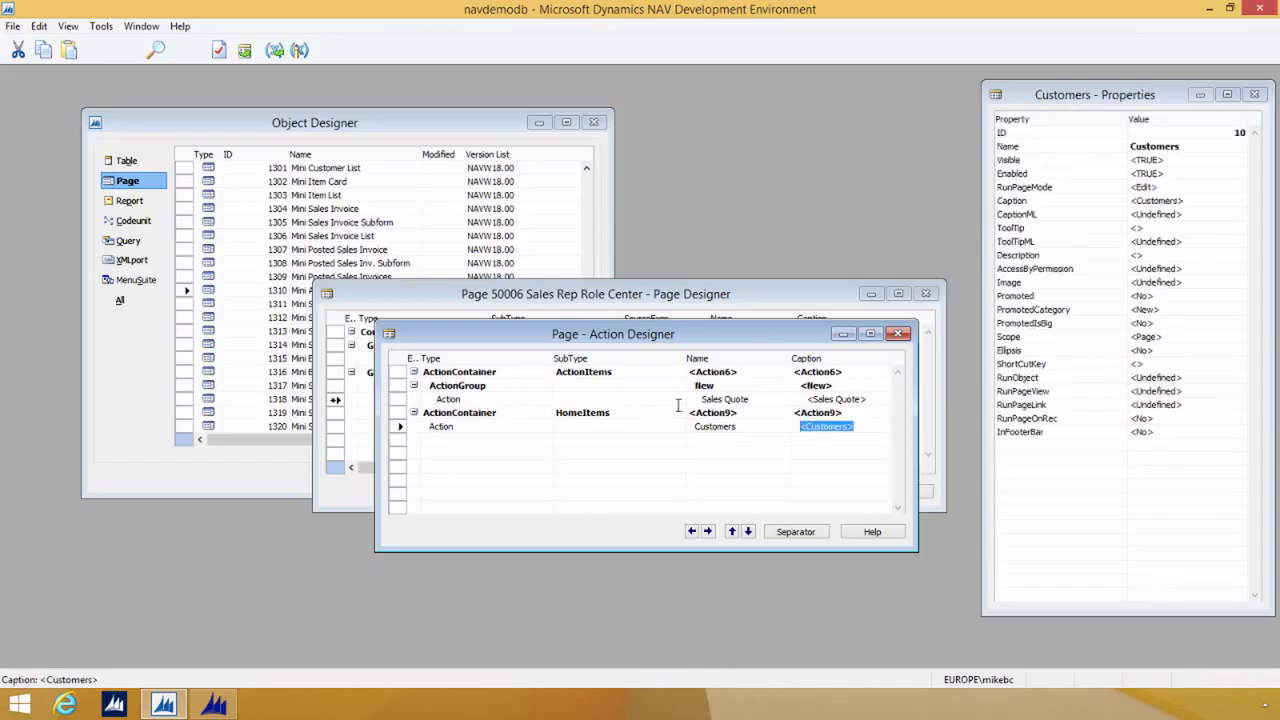
Step: Set the RunObject property of the Customers action to Page Mini Customer List
left_click(1184, 376)
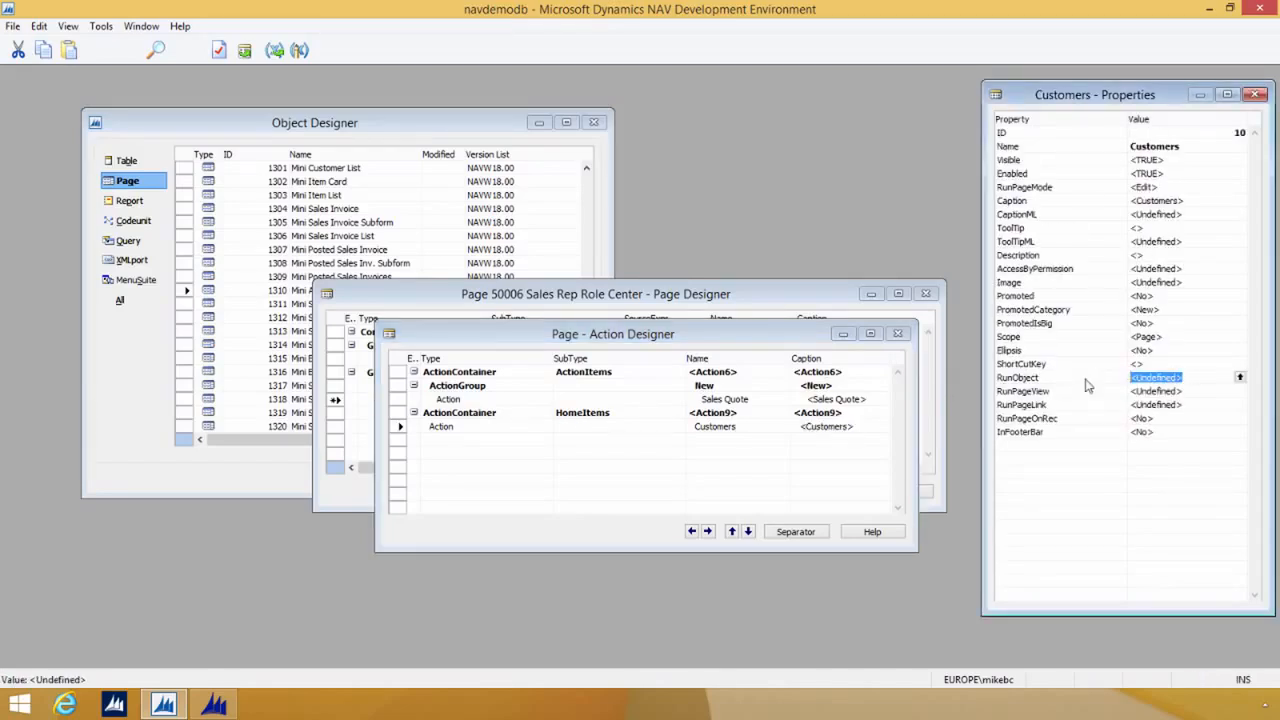
type("page mini customer lis")
key("Return")
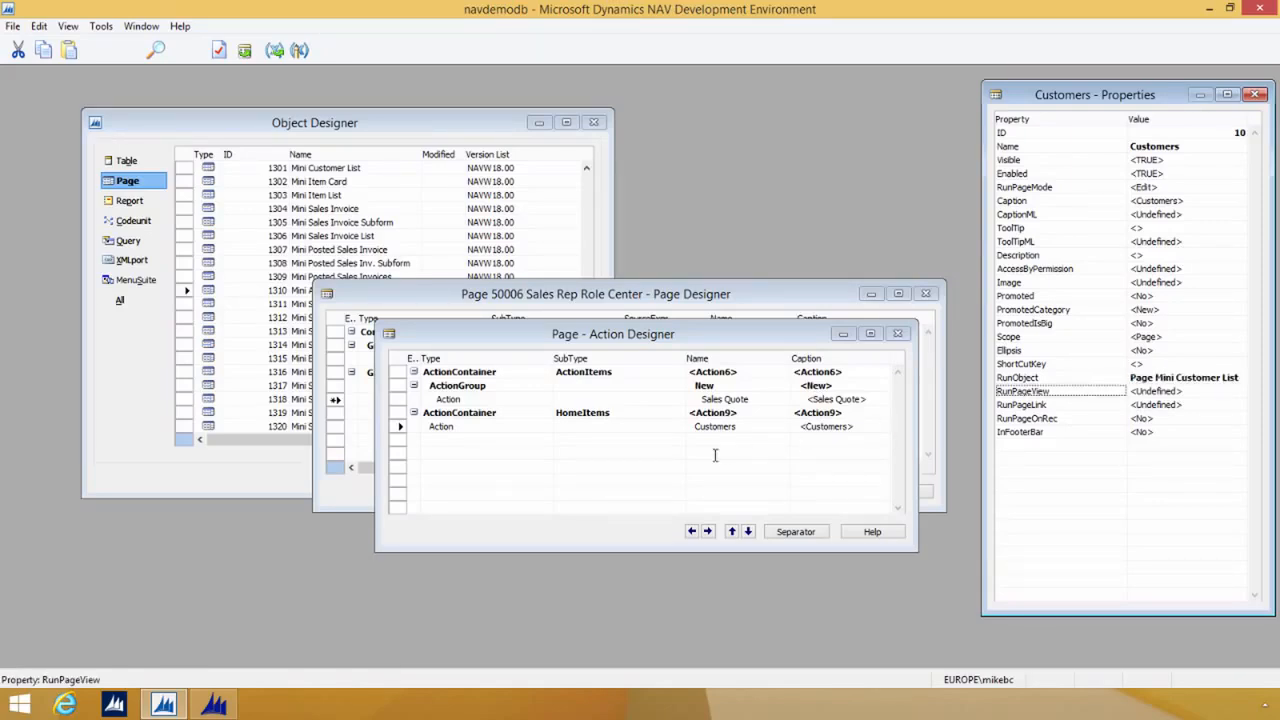
Step: Save page 50006 Sales Rep Role Center with the Compiled option enabled
left_click(534, 424)
key("ctrl+s")
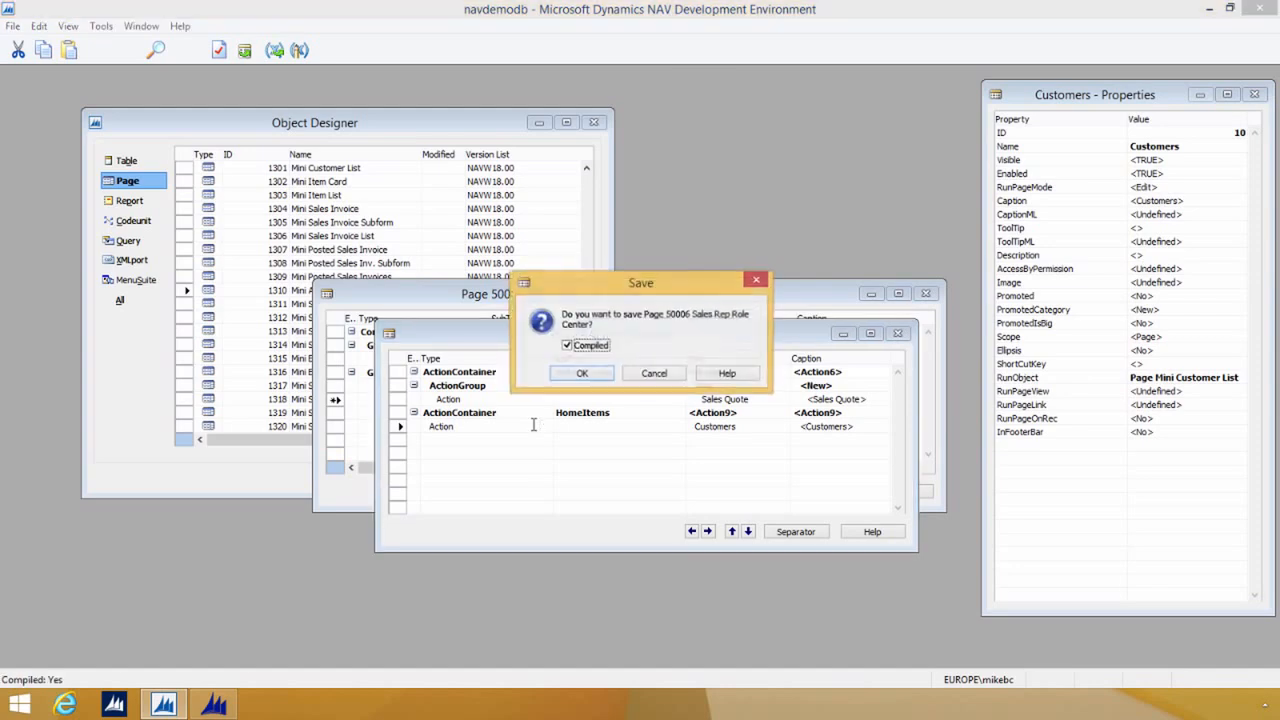
left_click(570, 378)
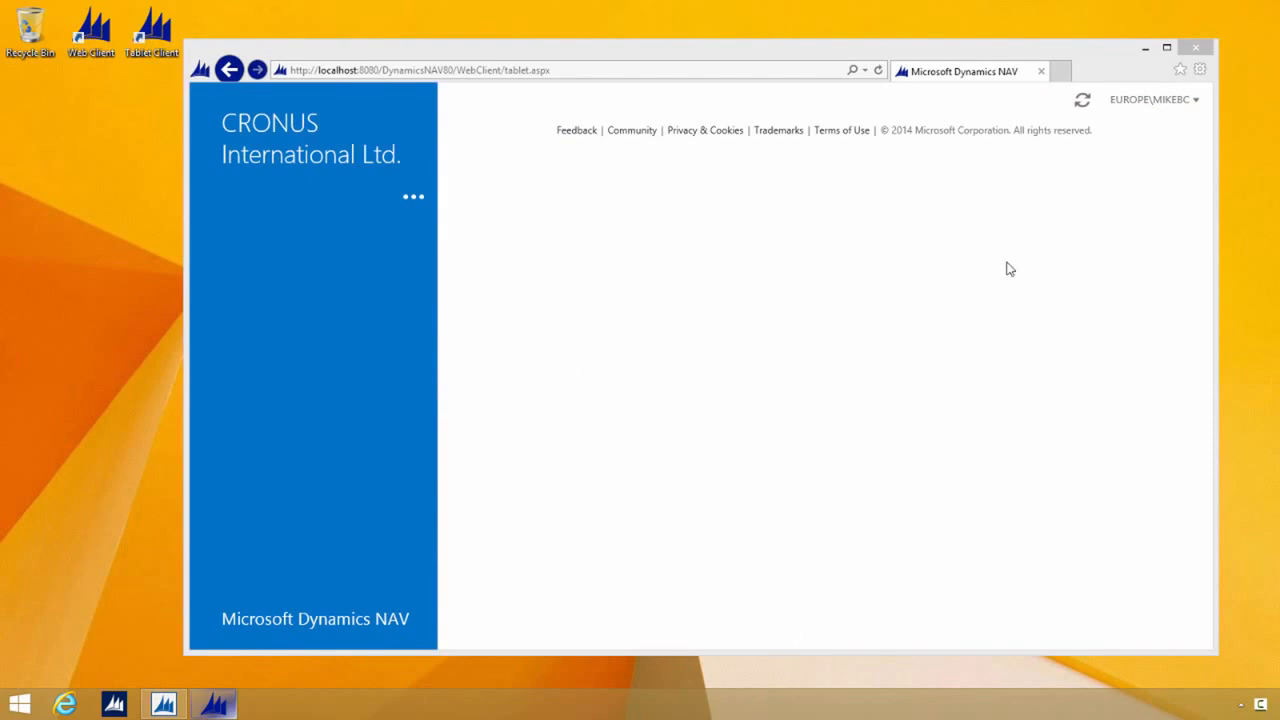
Step: Switch to the Dynamics NAV tablet client in the browser, sign out of the session and sign in again
left_click(1076, 199)
left_click(1150, 112)
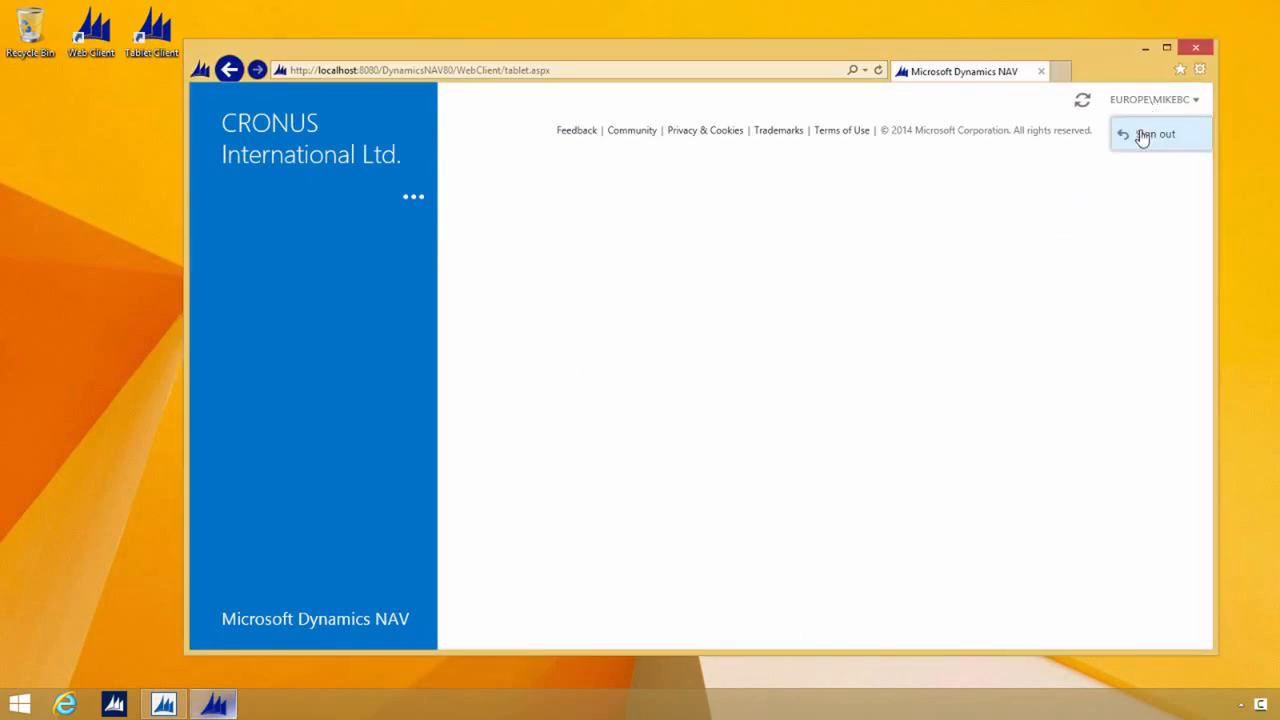
left_click(1139, 143)
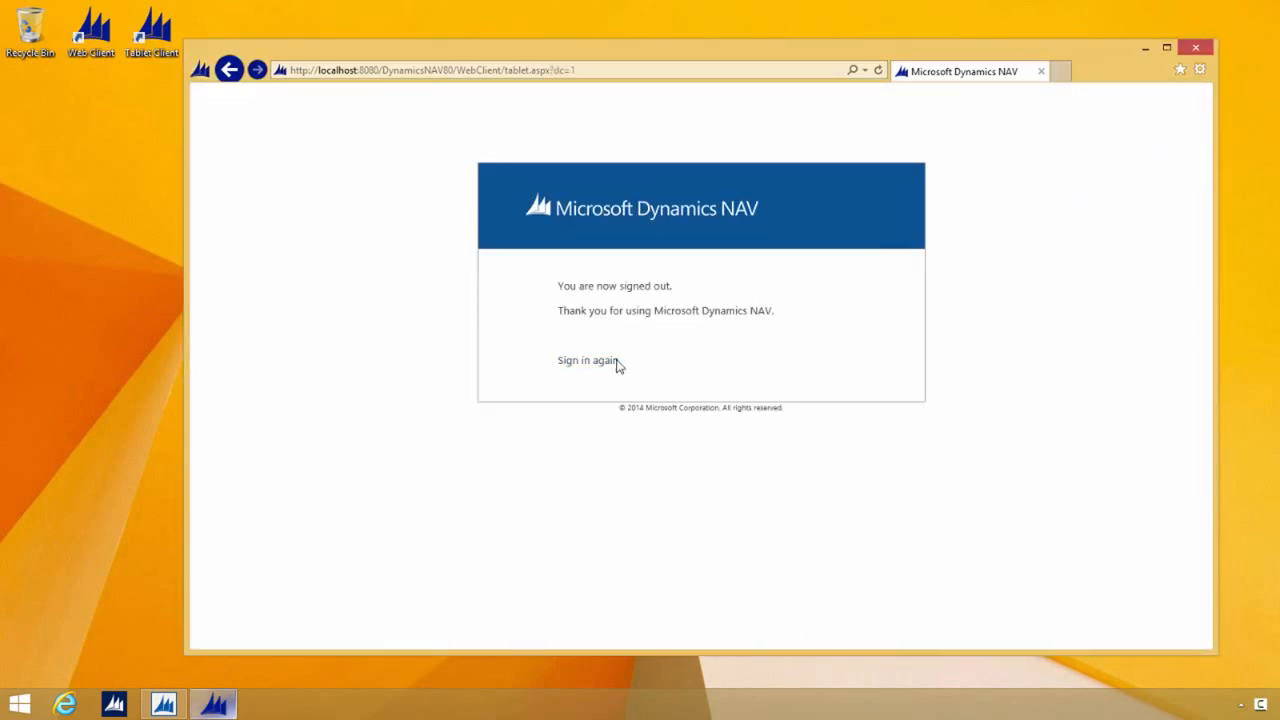
left_click(606, 362)
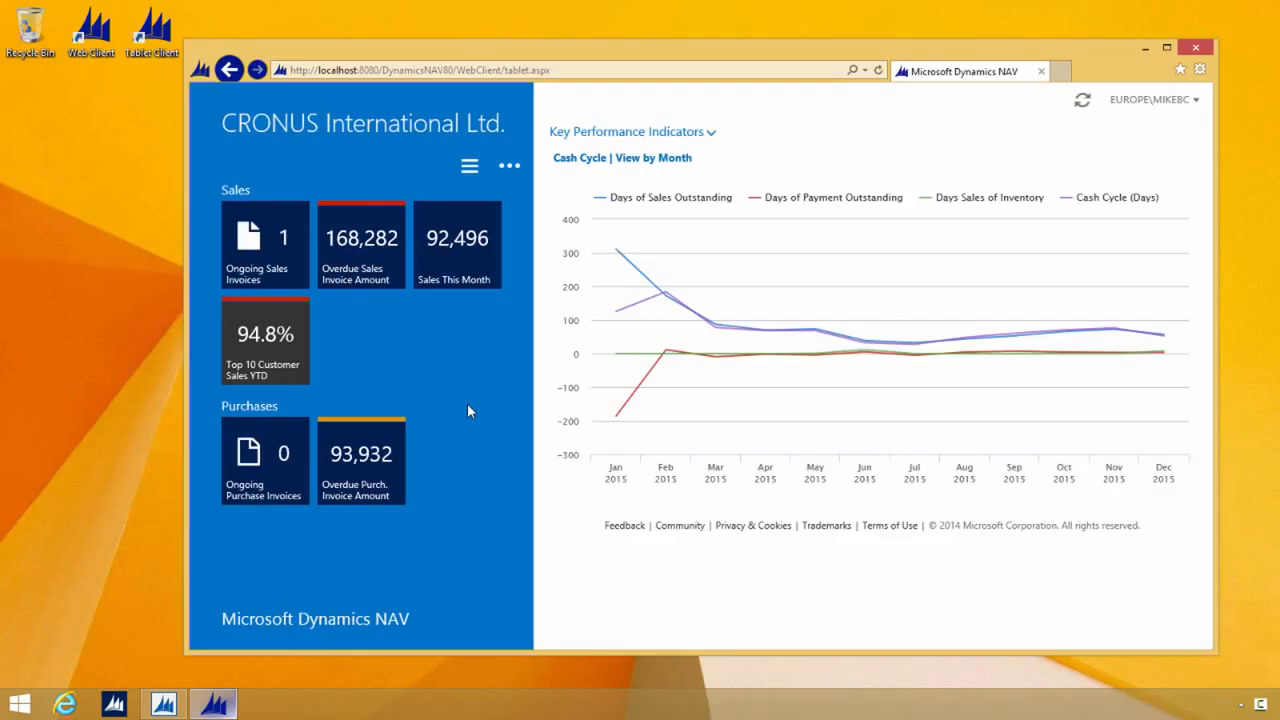
Step: Check the Role Center's available actions and its list of pages, looking for the Sales Quote and Customers entries
left_click(510, 166)
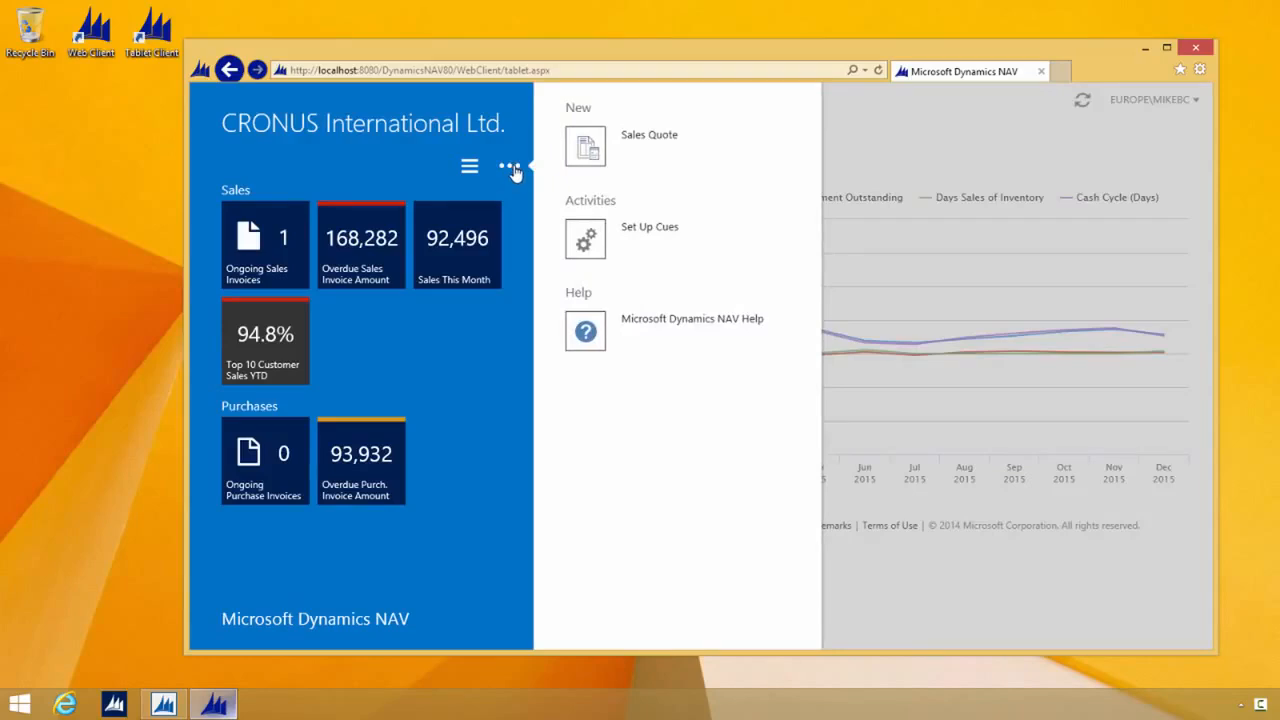
left_click(468, 170)
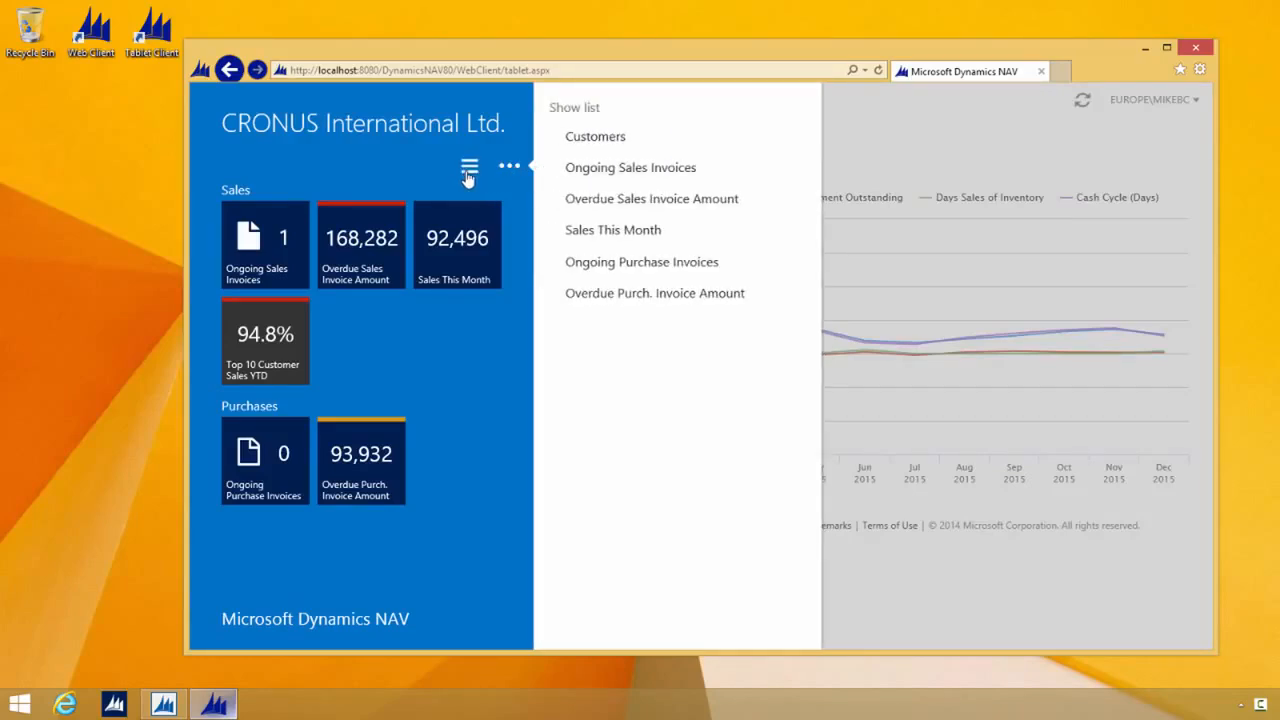
left_click(414, 165)
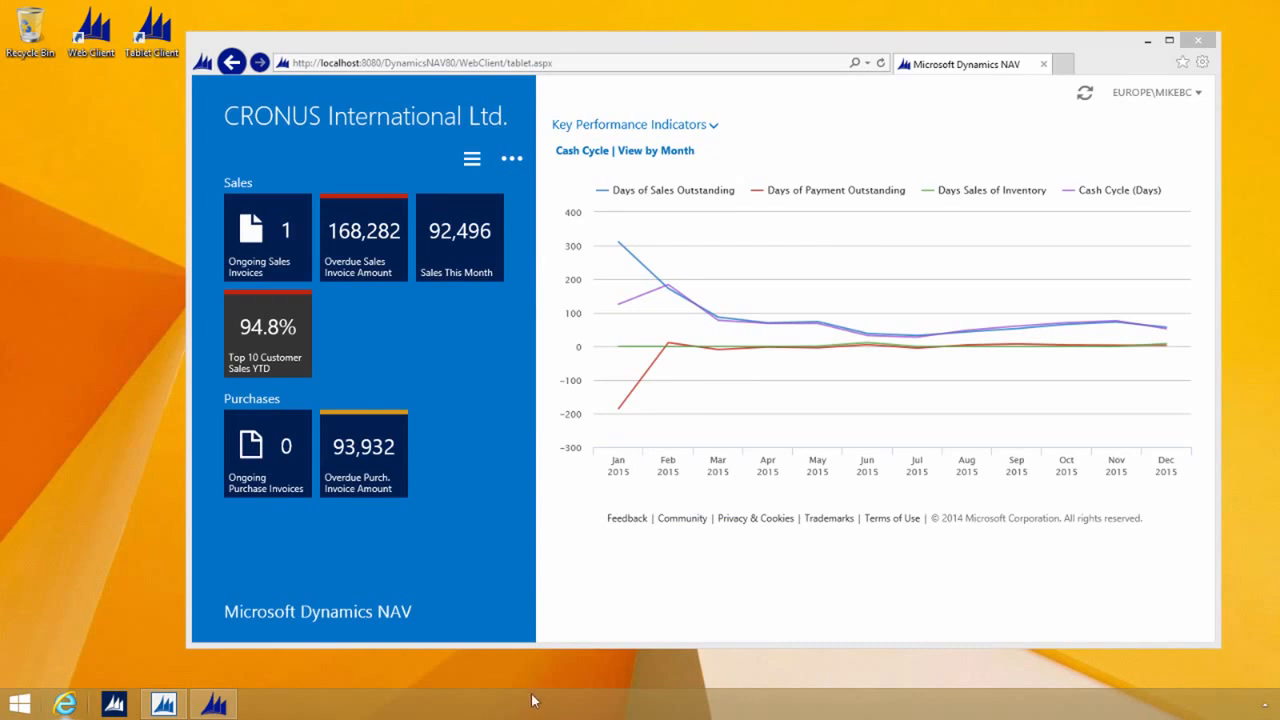
Step: Open the browser's F12 Developer Tools for the tablet client page and show the Emulation settings
left_click(480, 438)
key("F12")
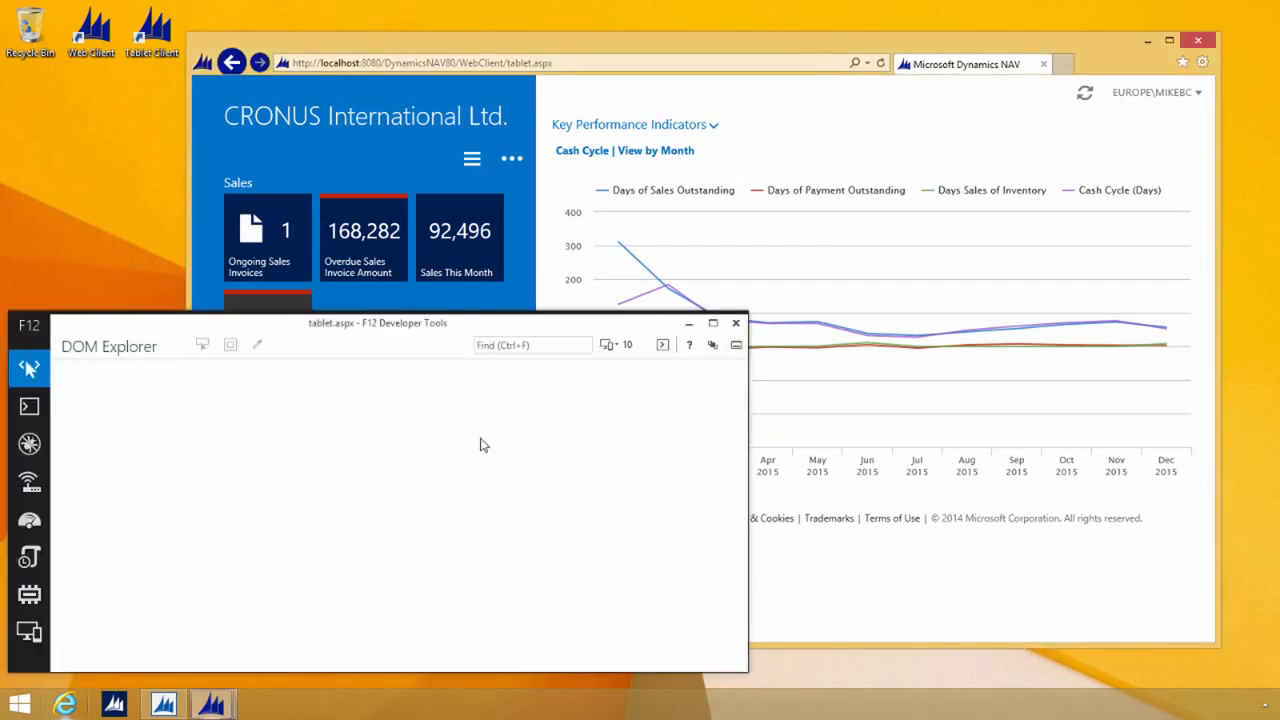
left_click(30, 636)
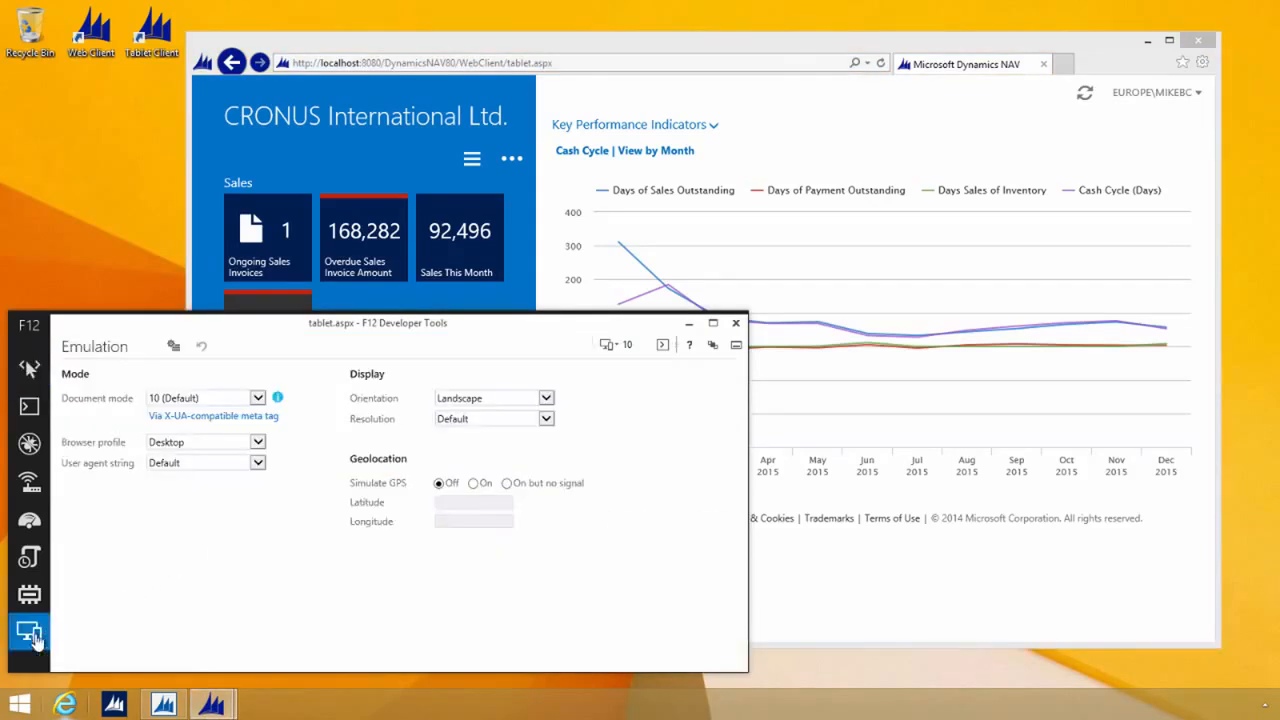
Step: Set the emulated display to a custom resolution with a width of 960 pixels and a height of 510 pixels
left_click(483, 424)
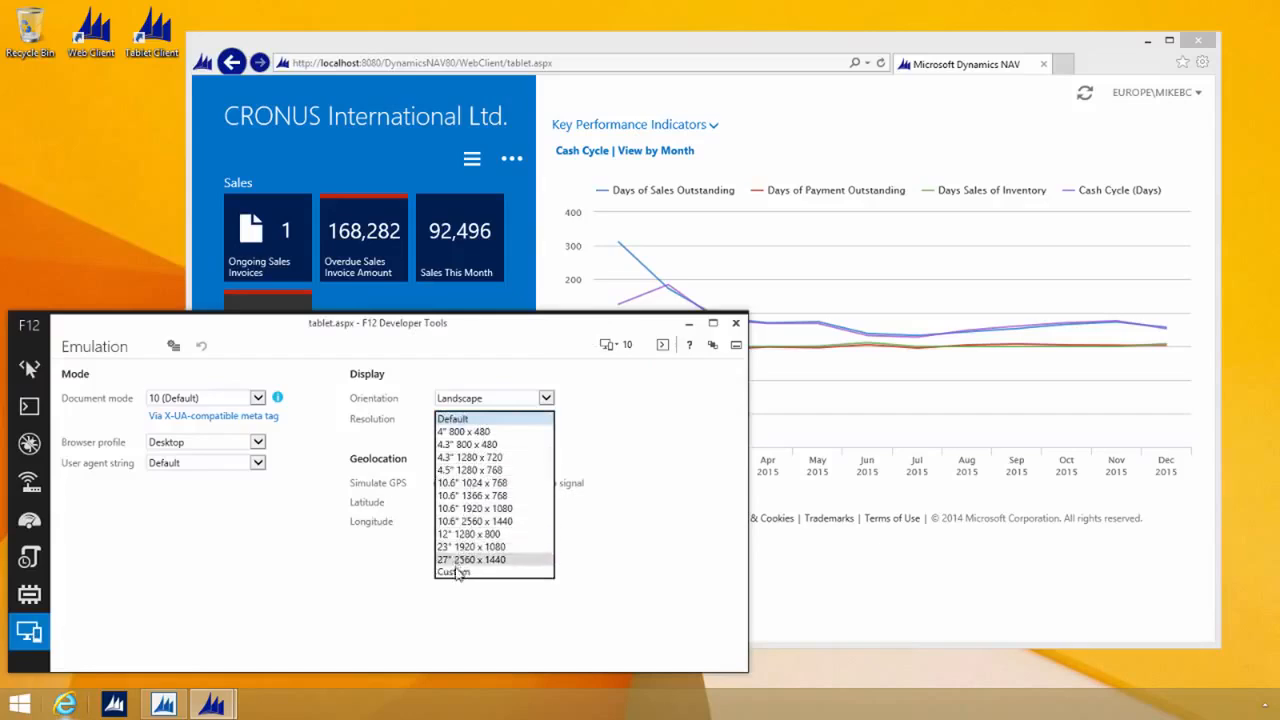
left_click(457, 577)
left_click(455, 479)
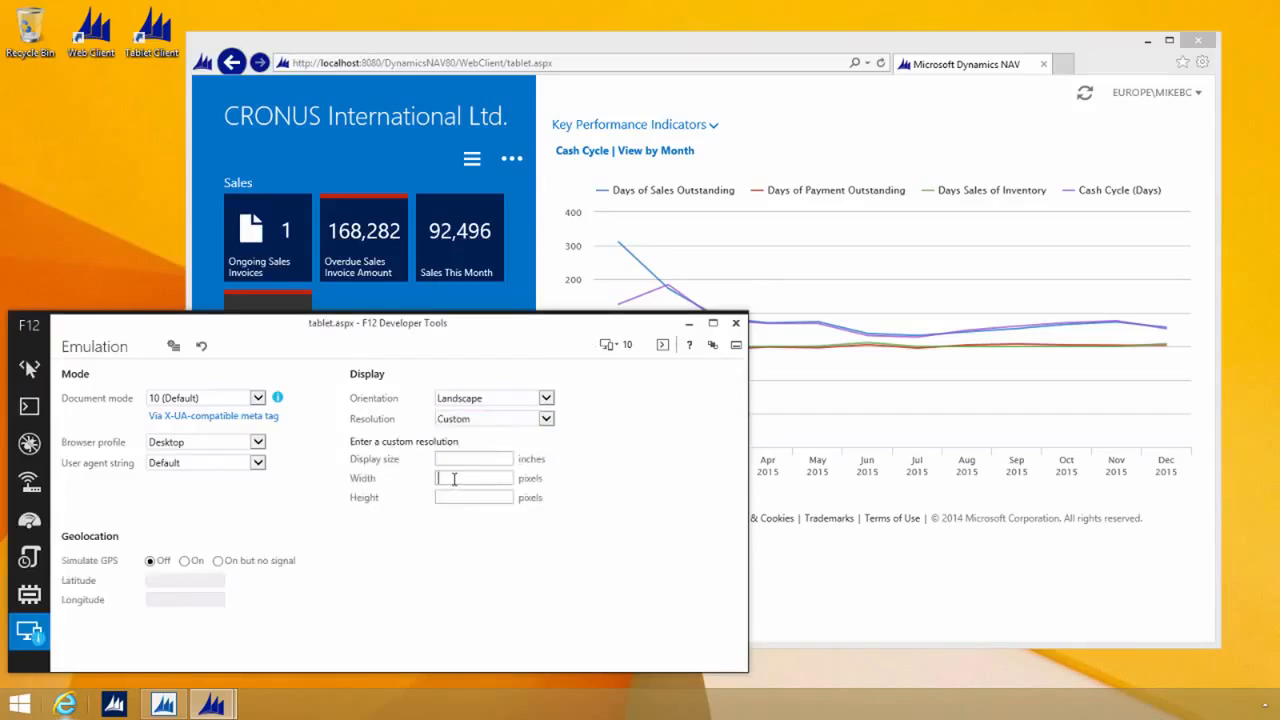
type("960")
key("Tab")
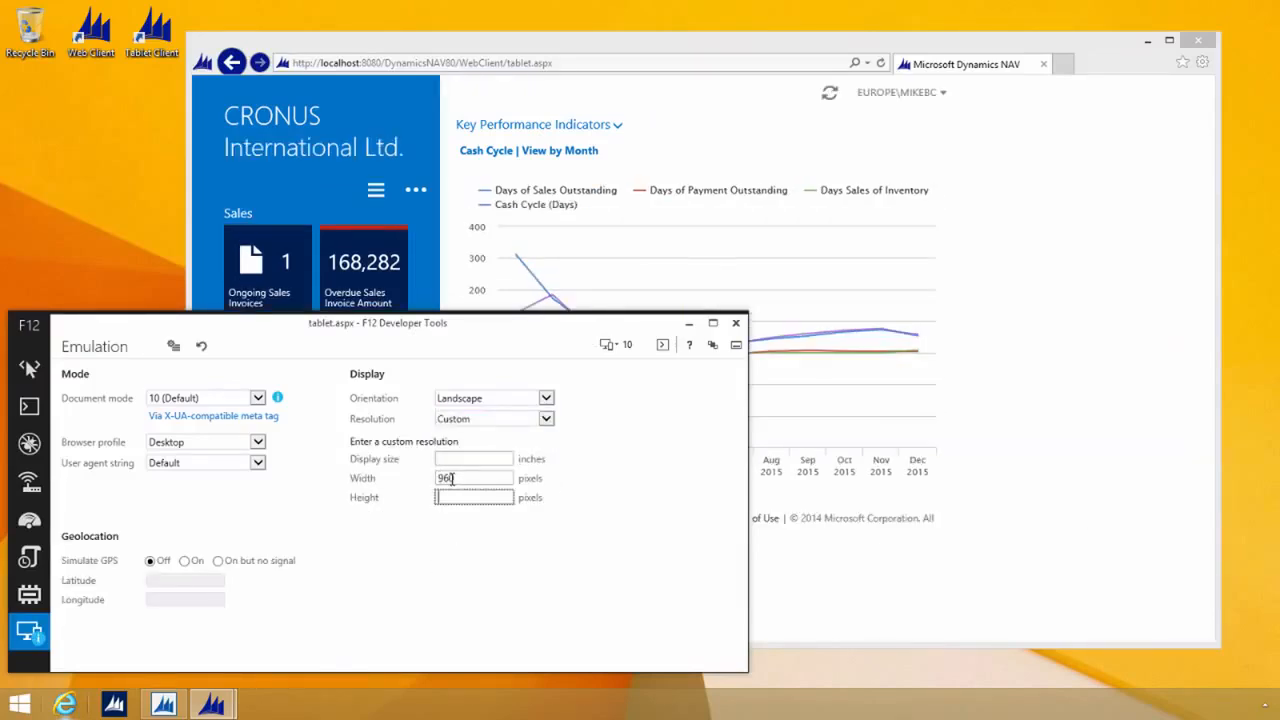
type("510")
left_click(438, 257)
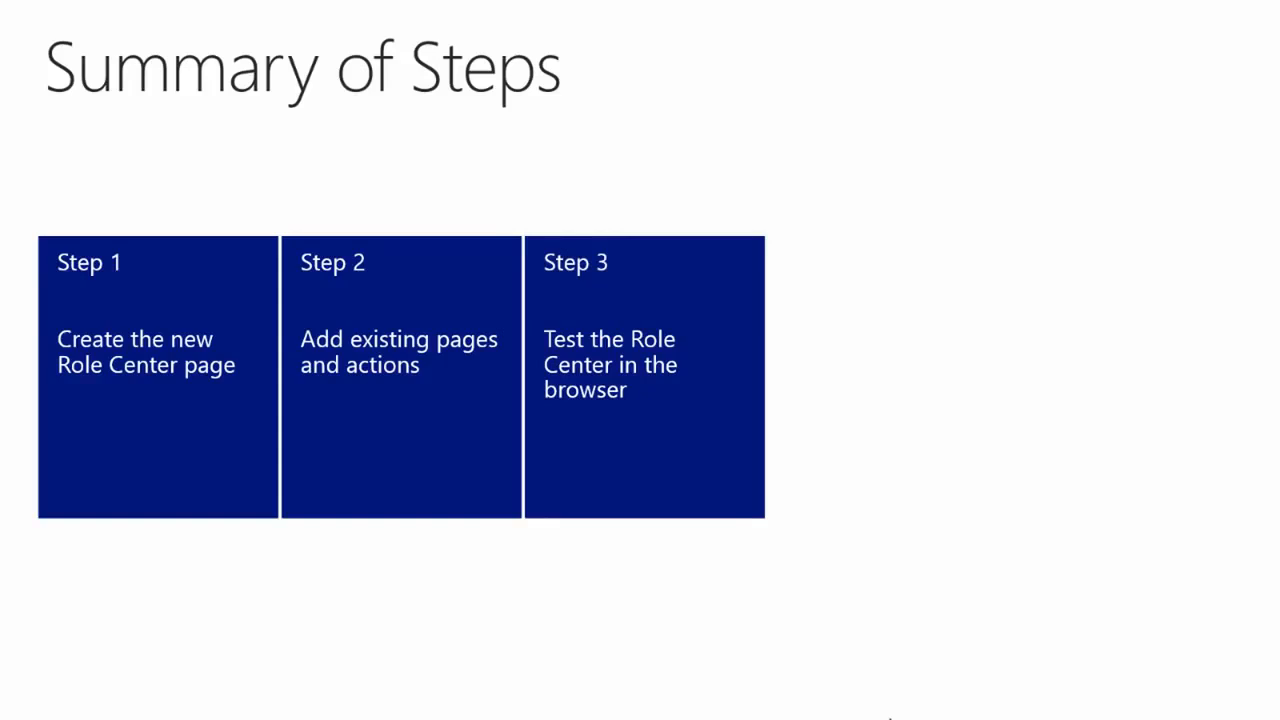
key("Right")
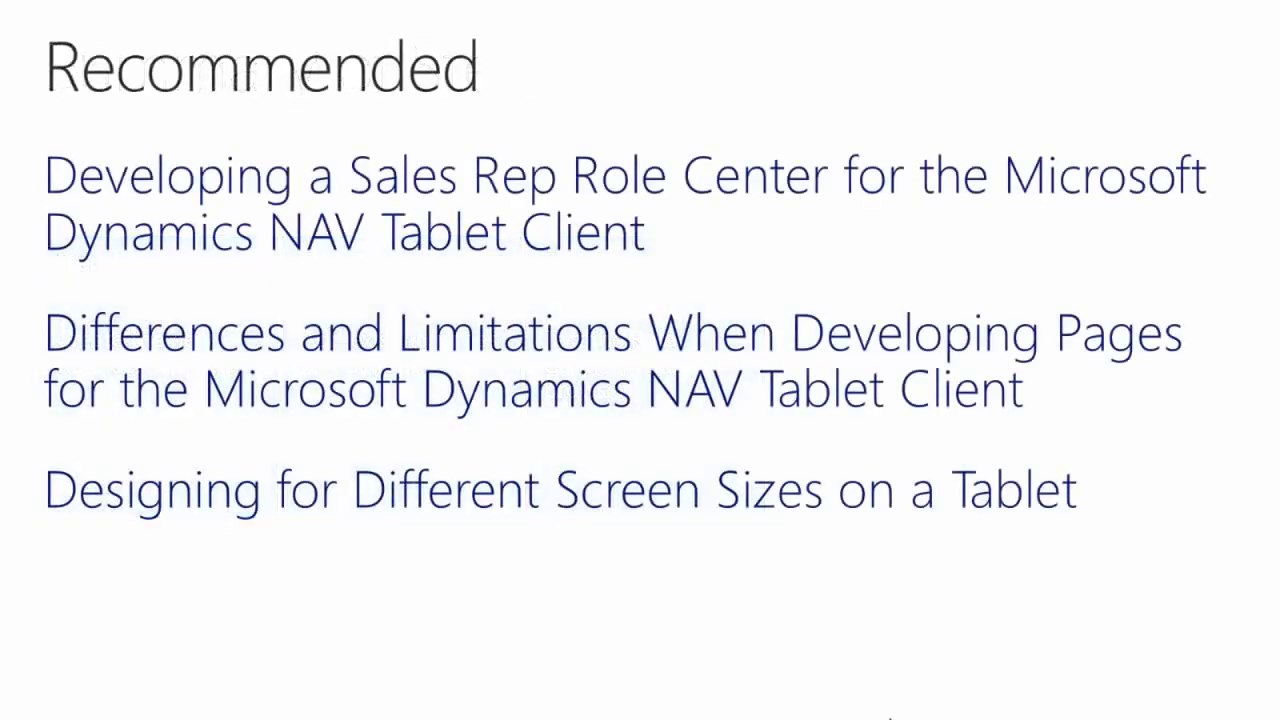